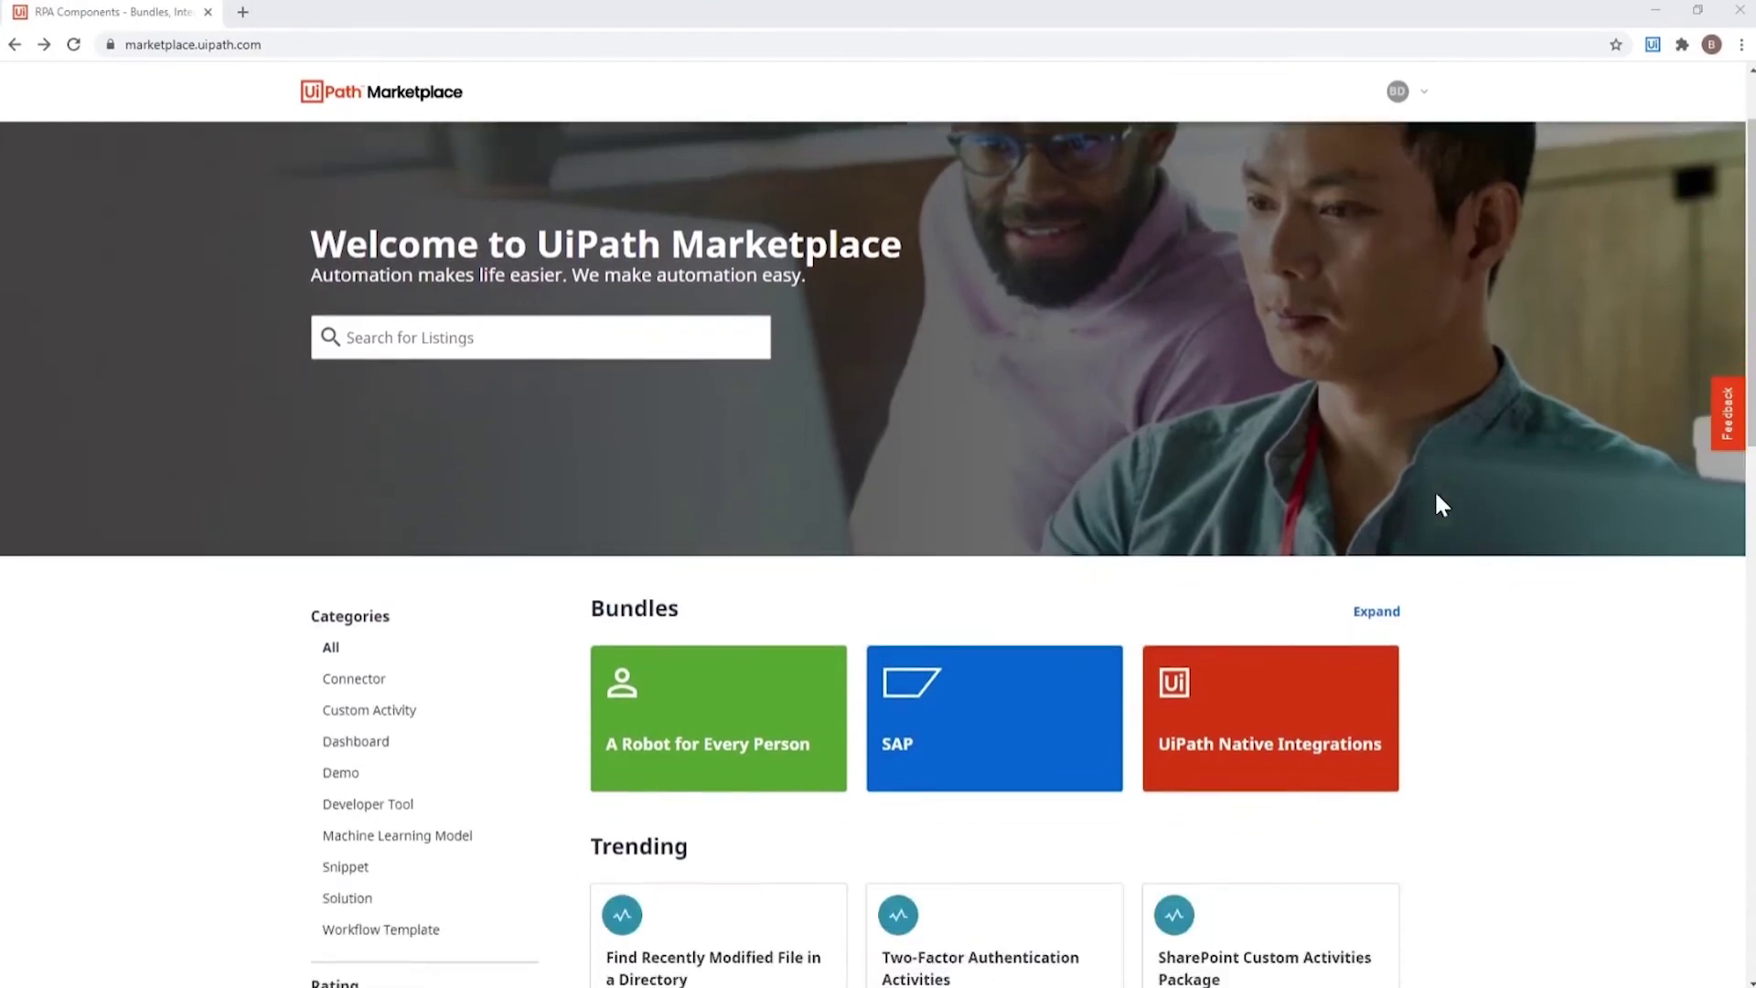
- Open the Adobe Sign listing from the UiPath Native Integrations bundle and download its custom activity package
scroll(1436, 498, down, 5)
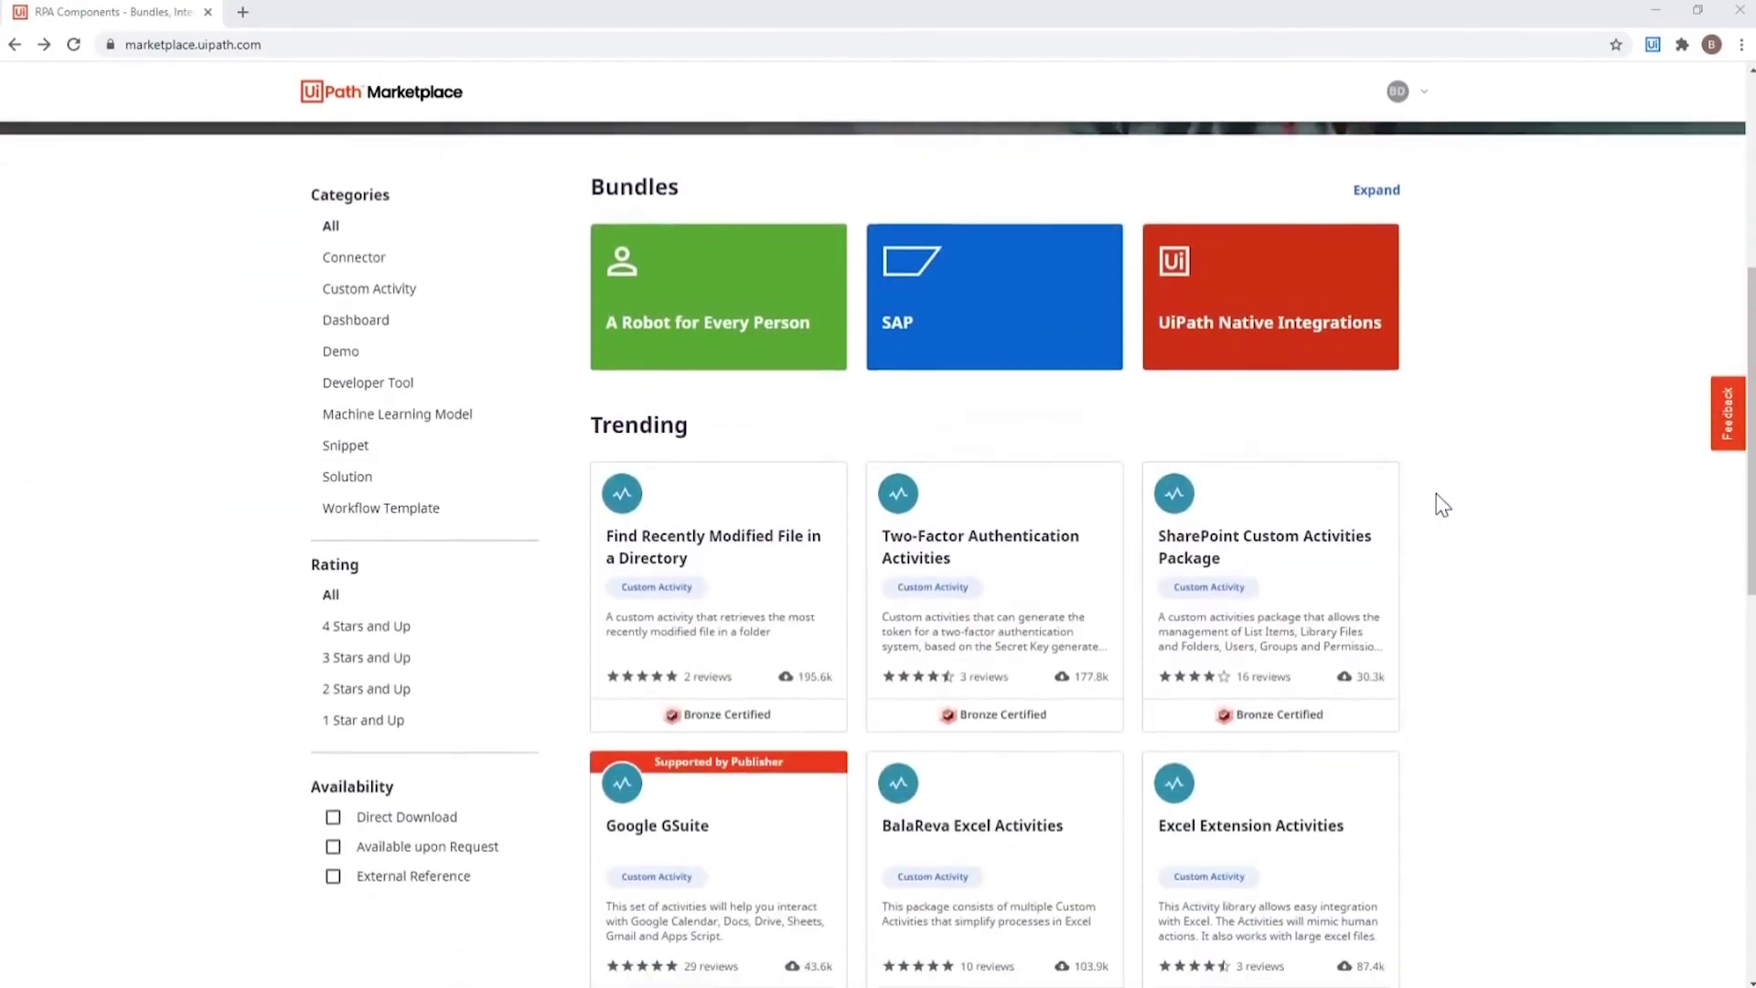
click(1293, 316)
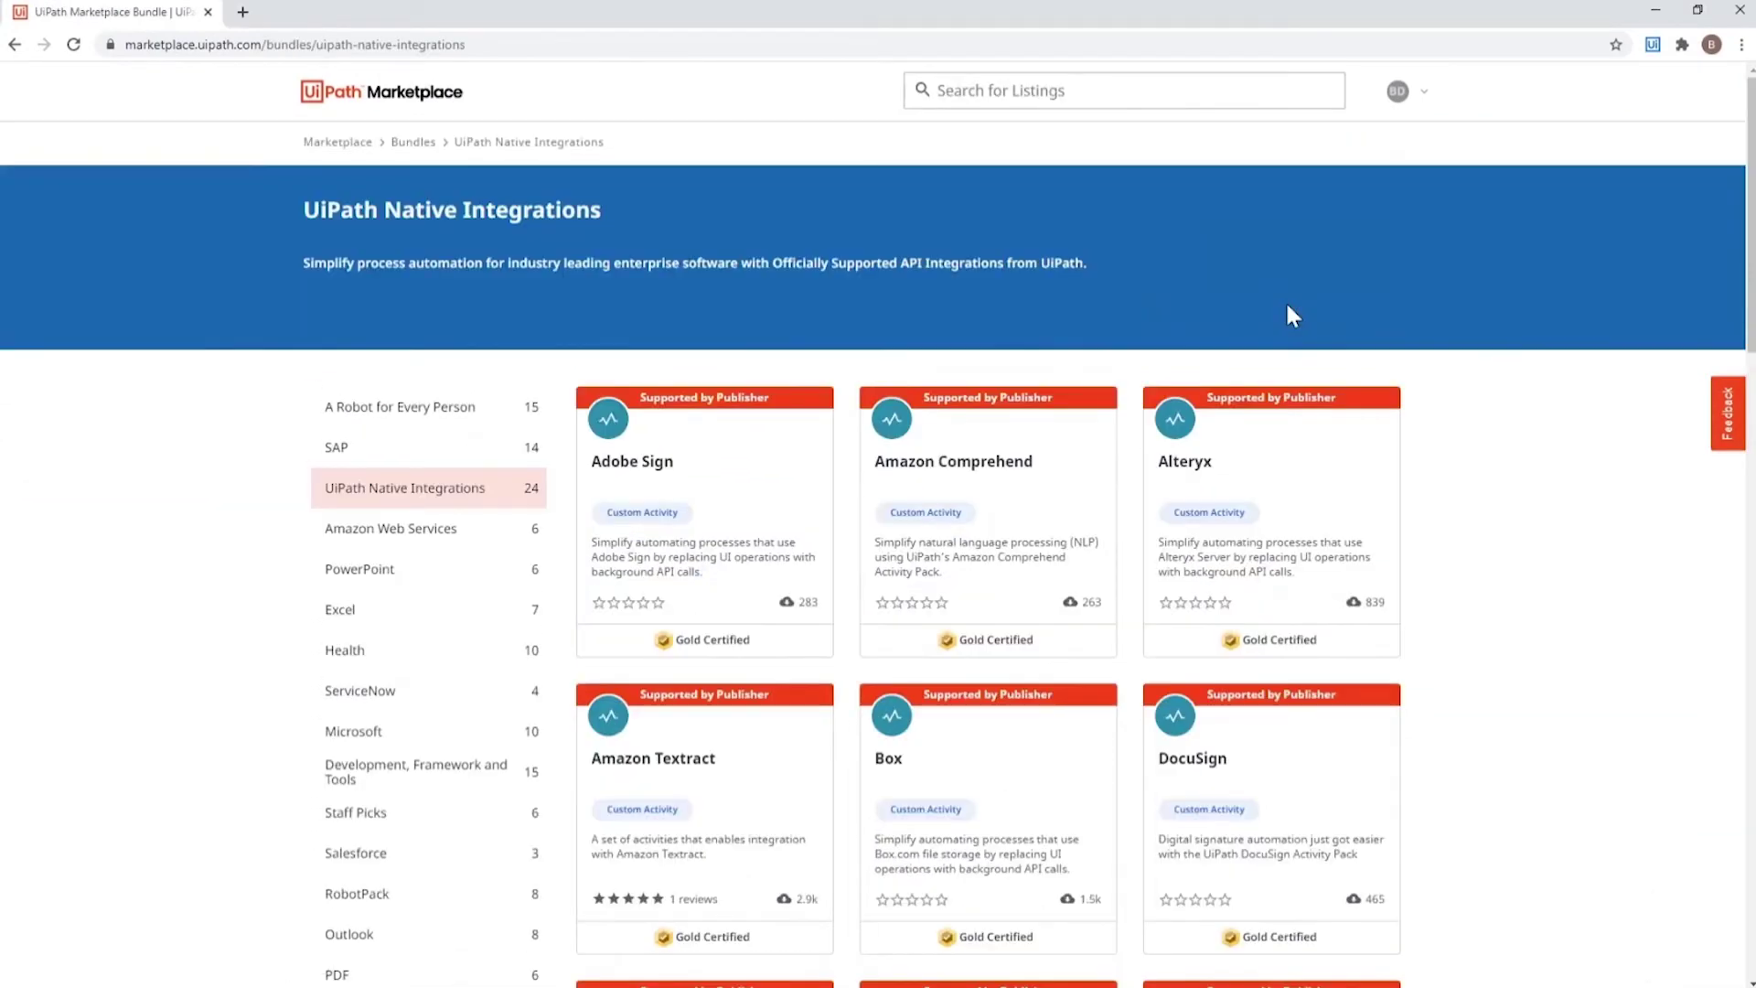
click(722, 498)
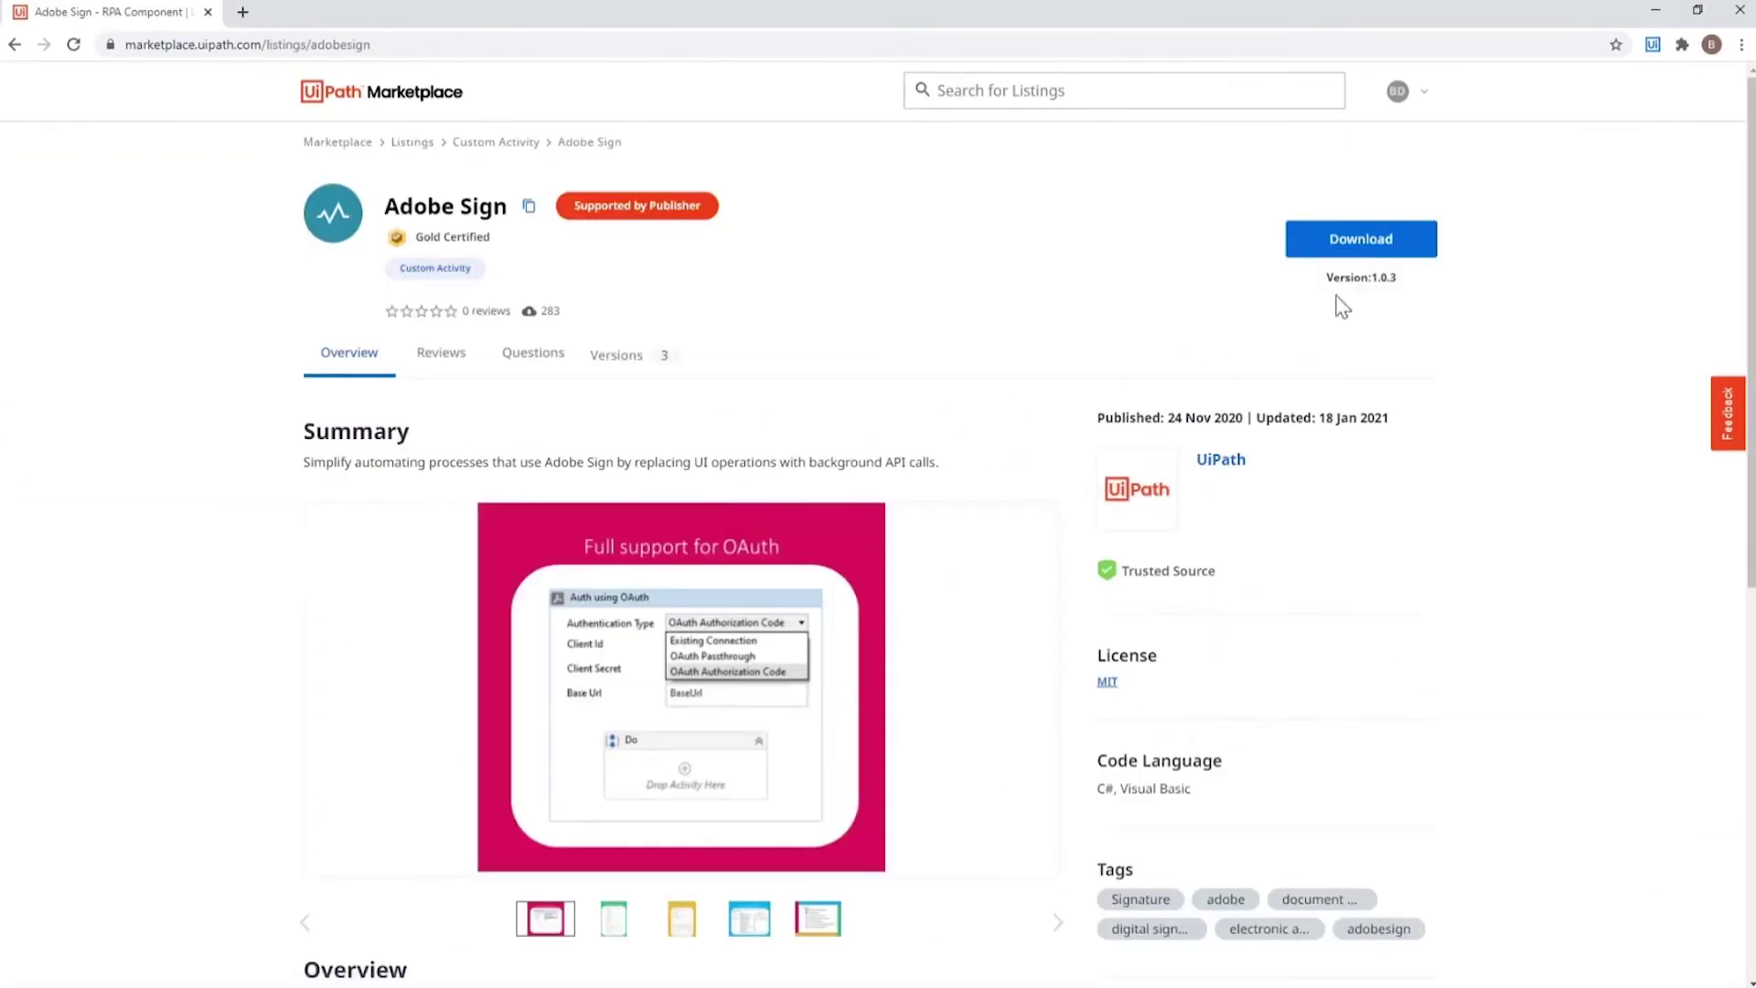
click(1390, 256)
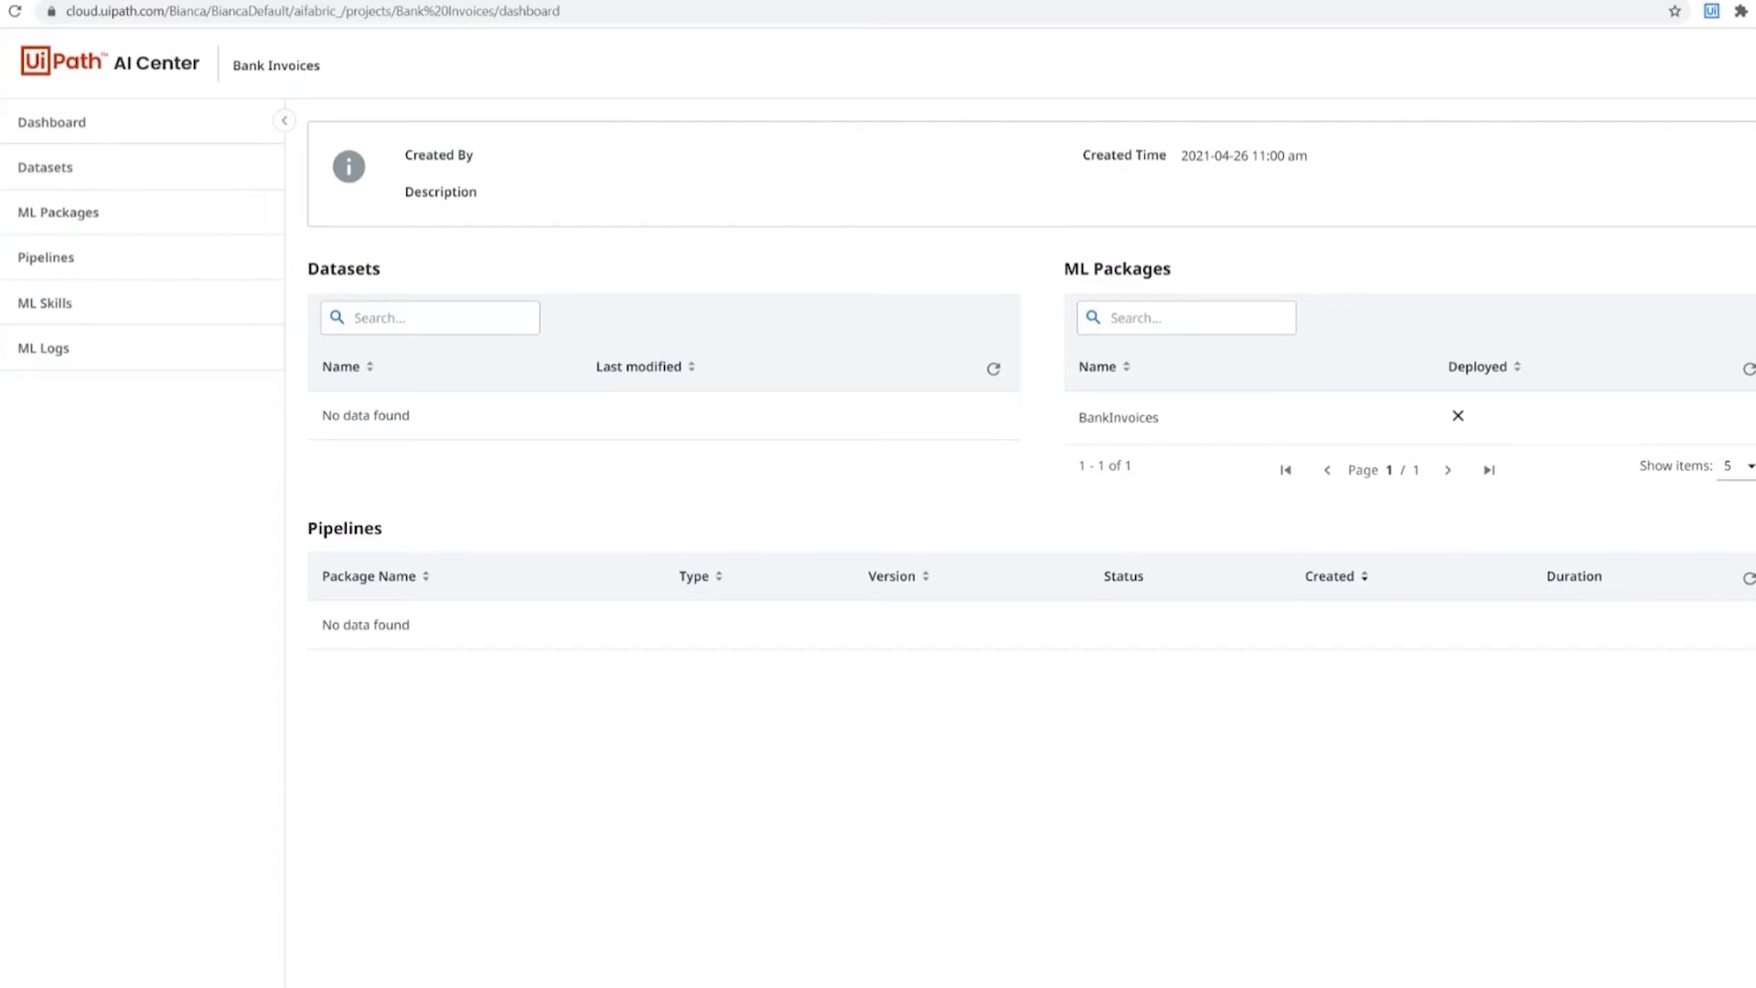
- Open the UiPath Document Understanding group of out-of-the-box ML packages in the AI Center project Bank Invoices
click(131, 211)
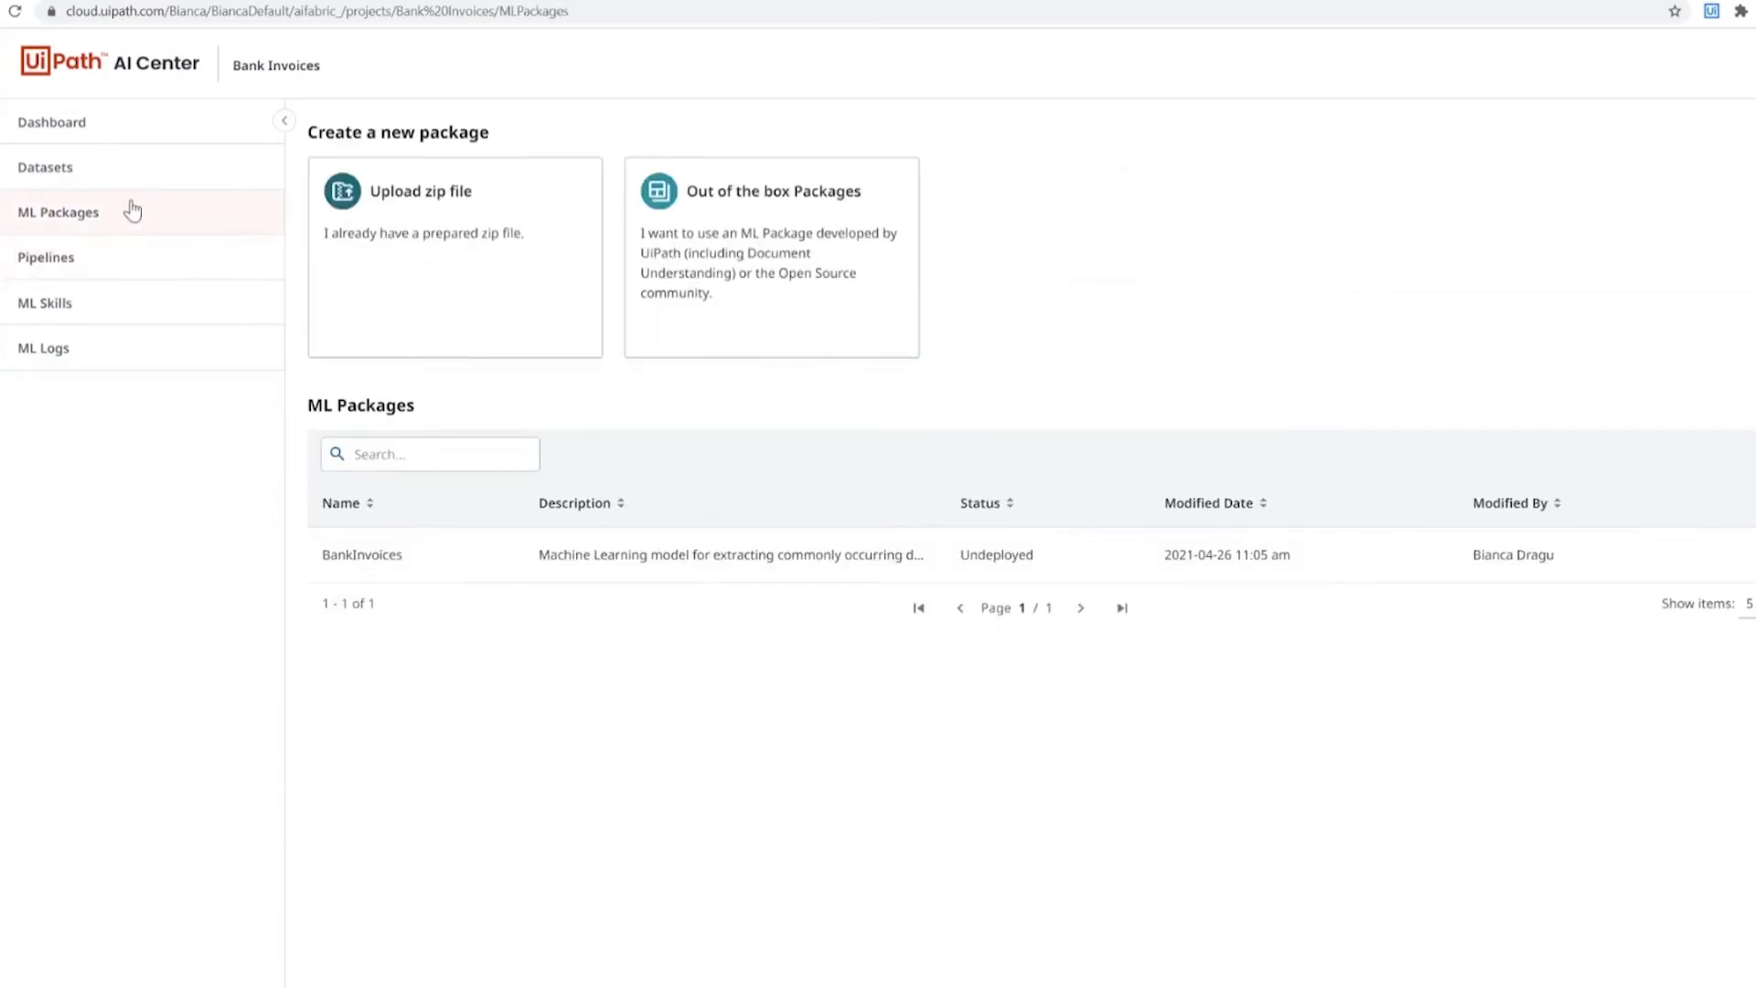
click(734, 258)
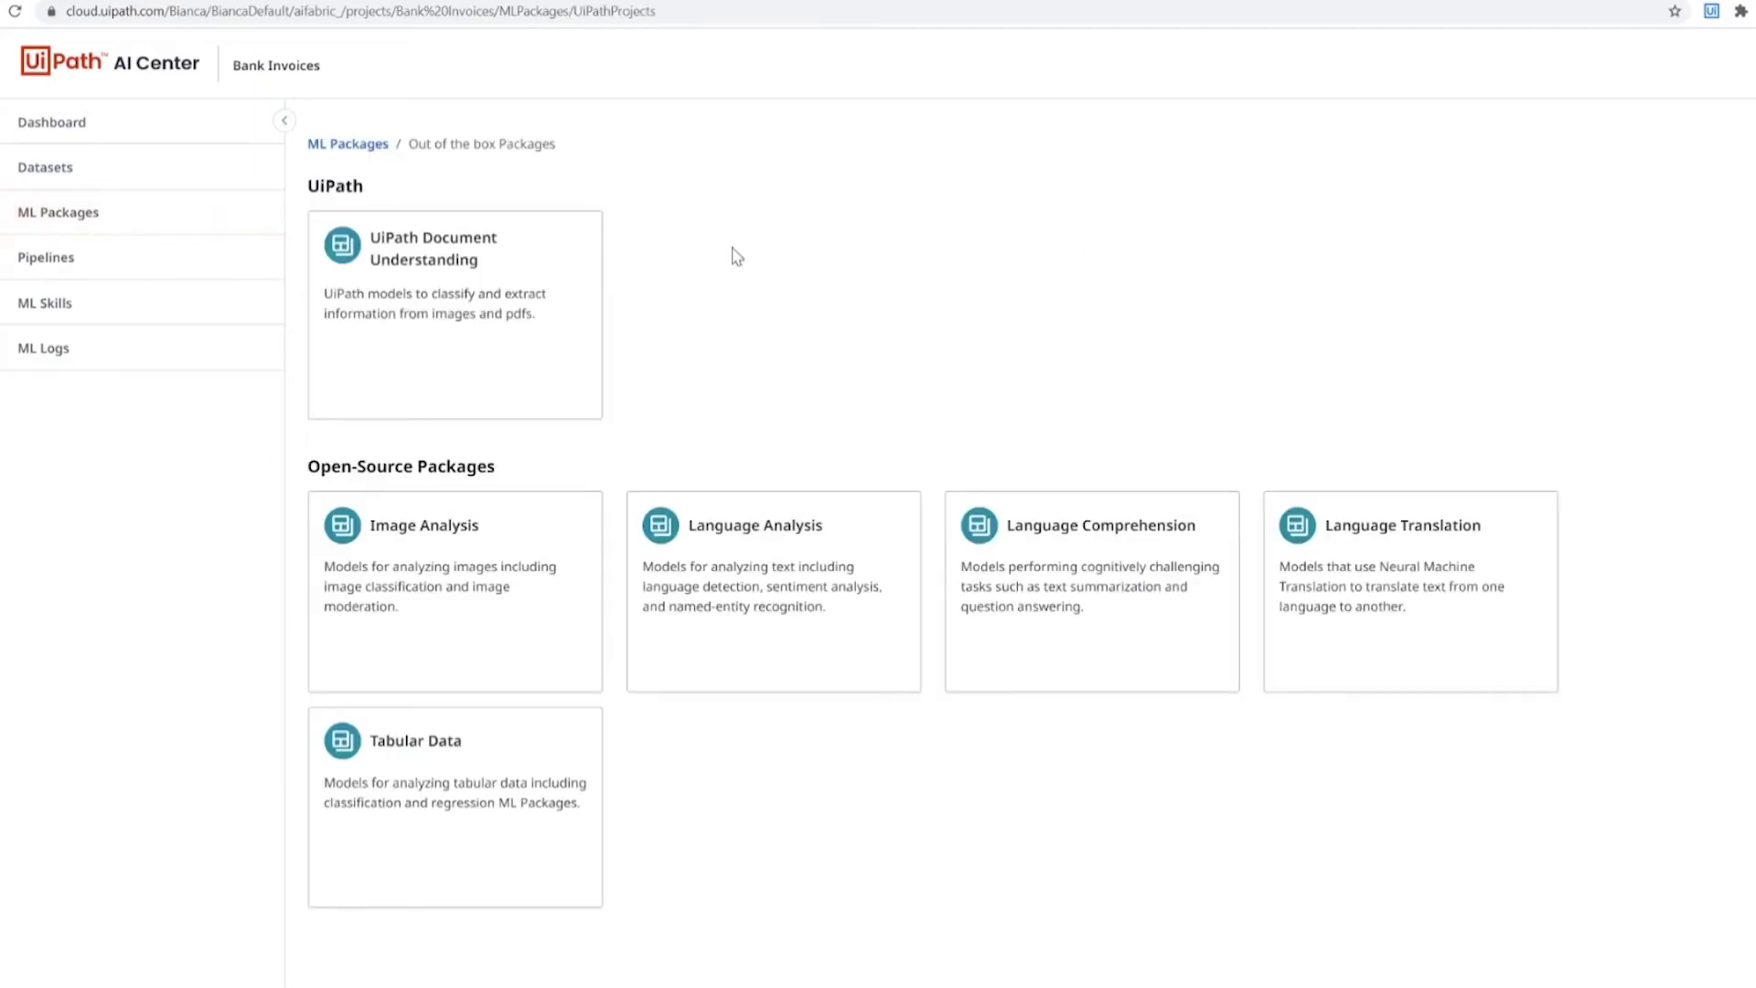
click(527, 274)
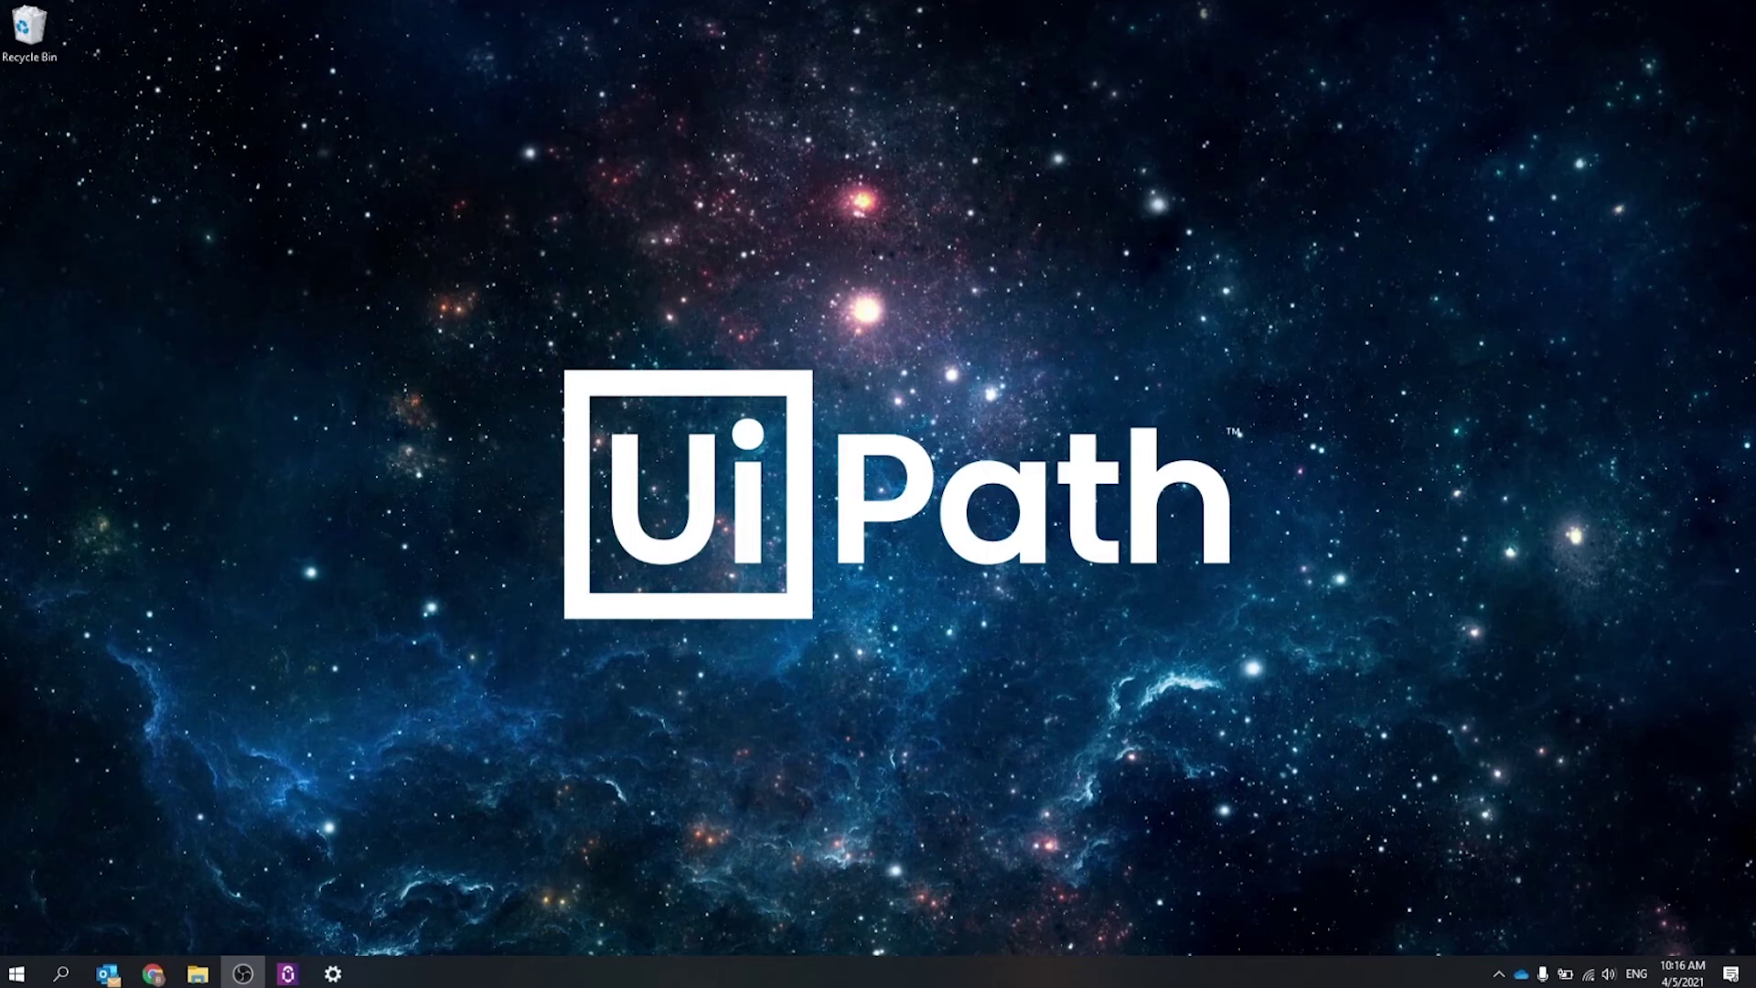
- Open UiPath Assistant and start the Monitor.Invoice.Folder and ExtractInvoices processes
click(287, 973)
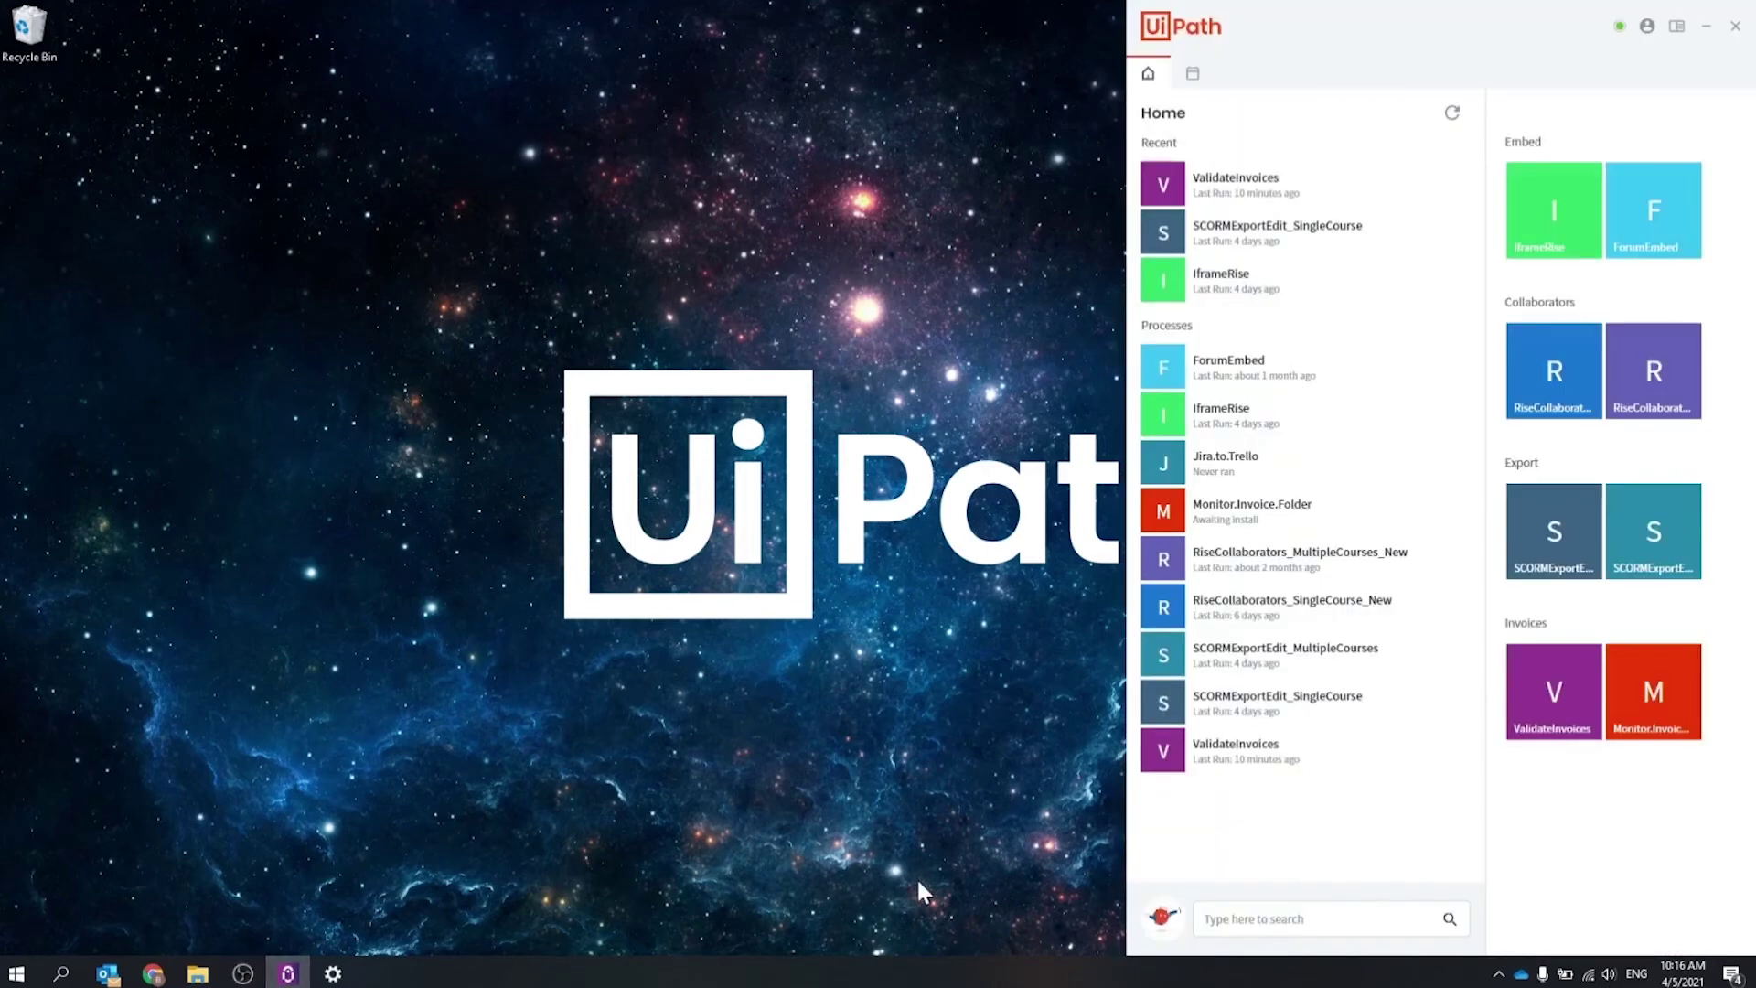
click(1419, 512)
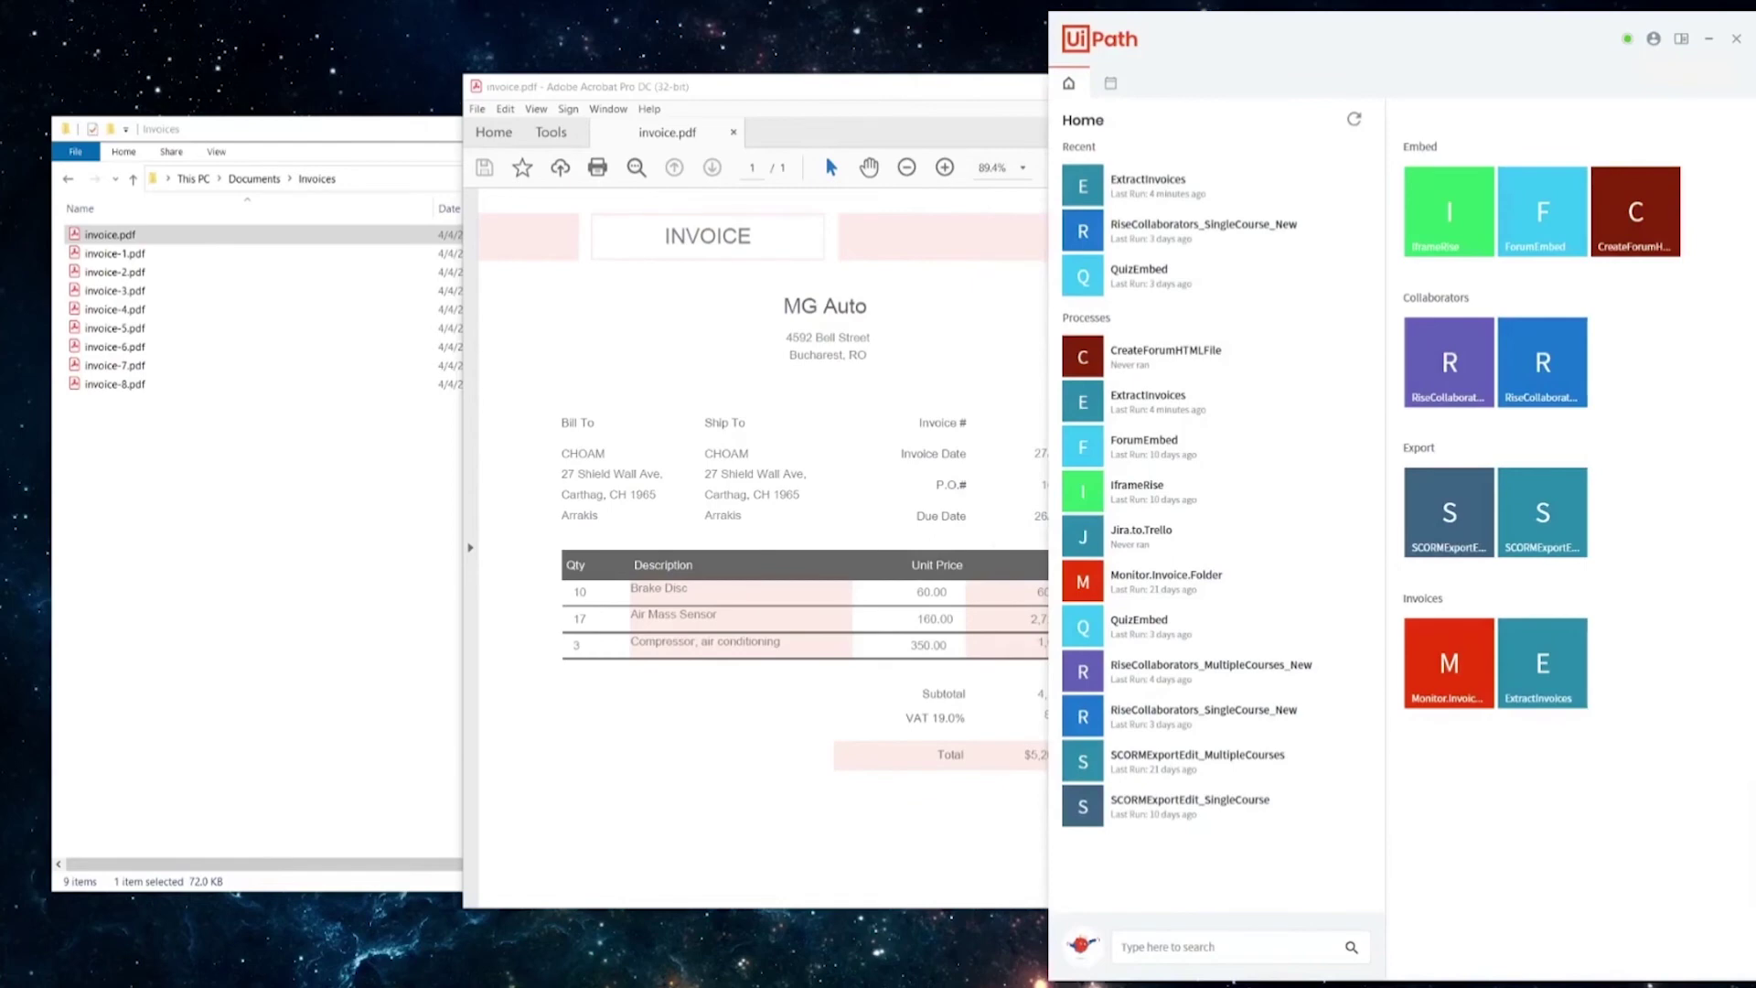
mouse_move(1299, 186)
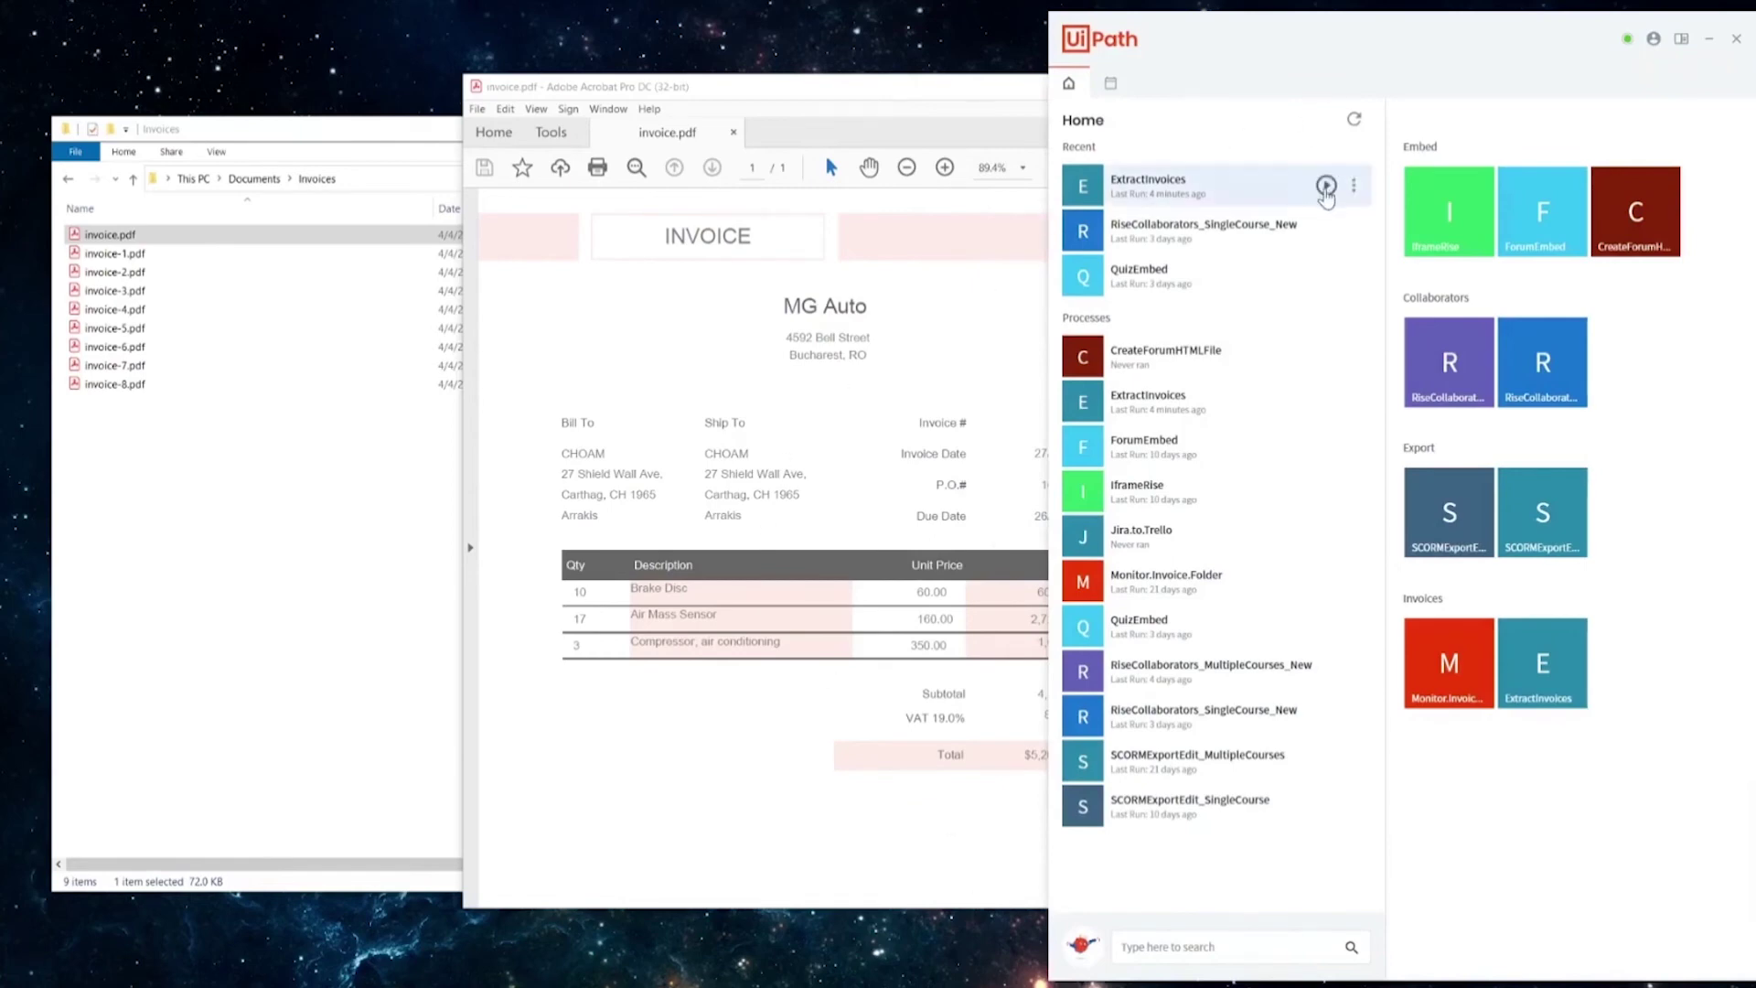
click(1326, 187)
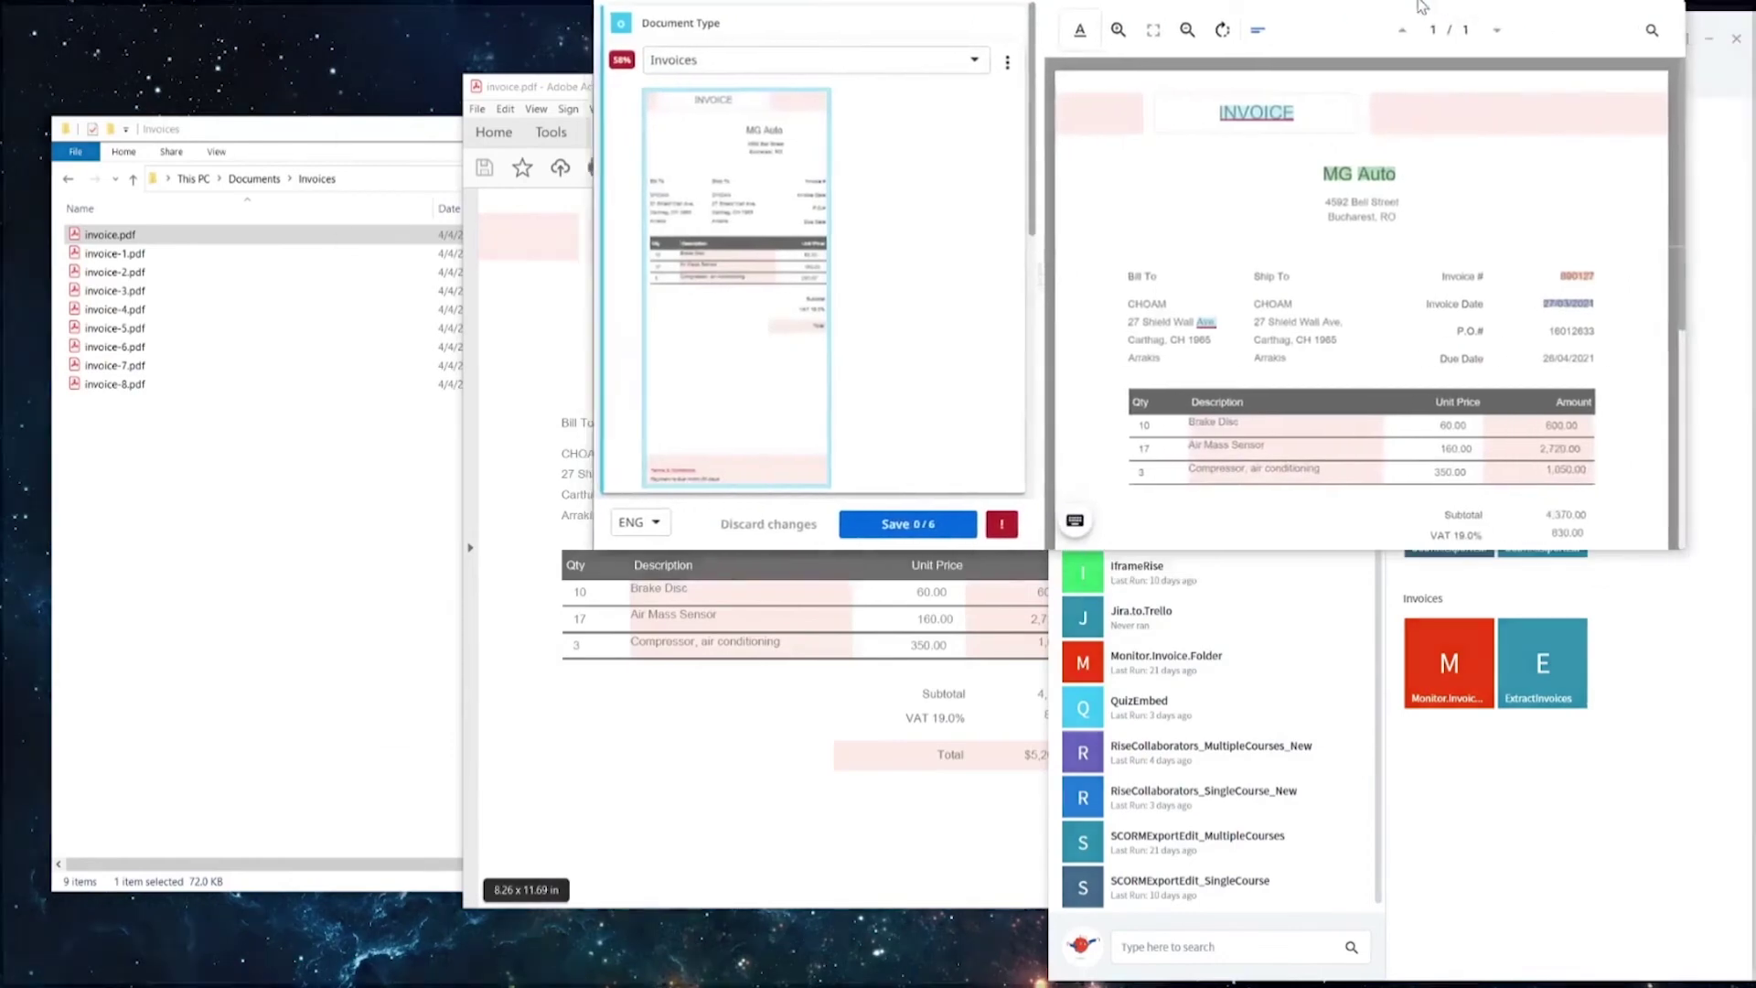
- Assign $5,200.00 from the invoice to the invoice-total field, then save the validation, accepting automatic confirmation of the remaining fields
scroll(1216, 302, up, 5)
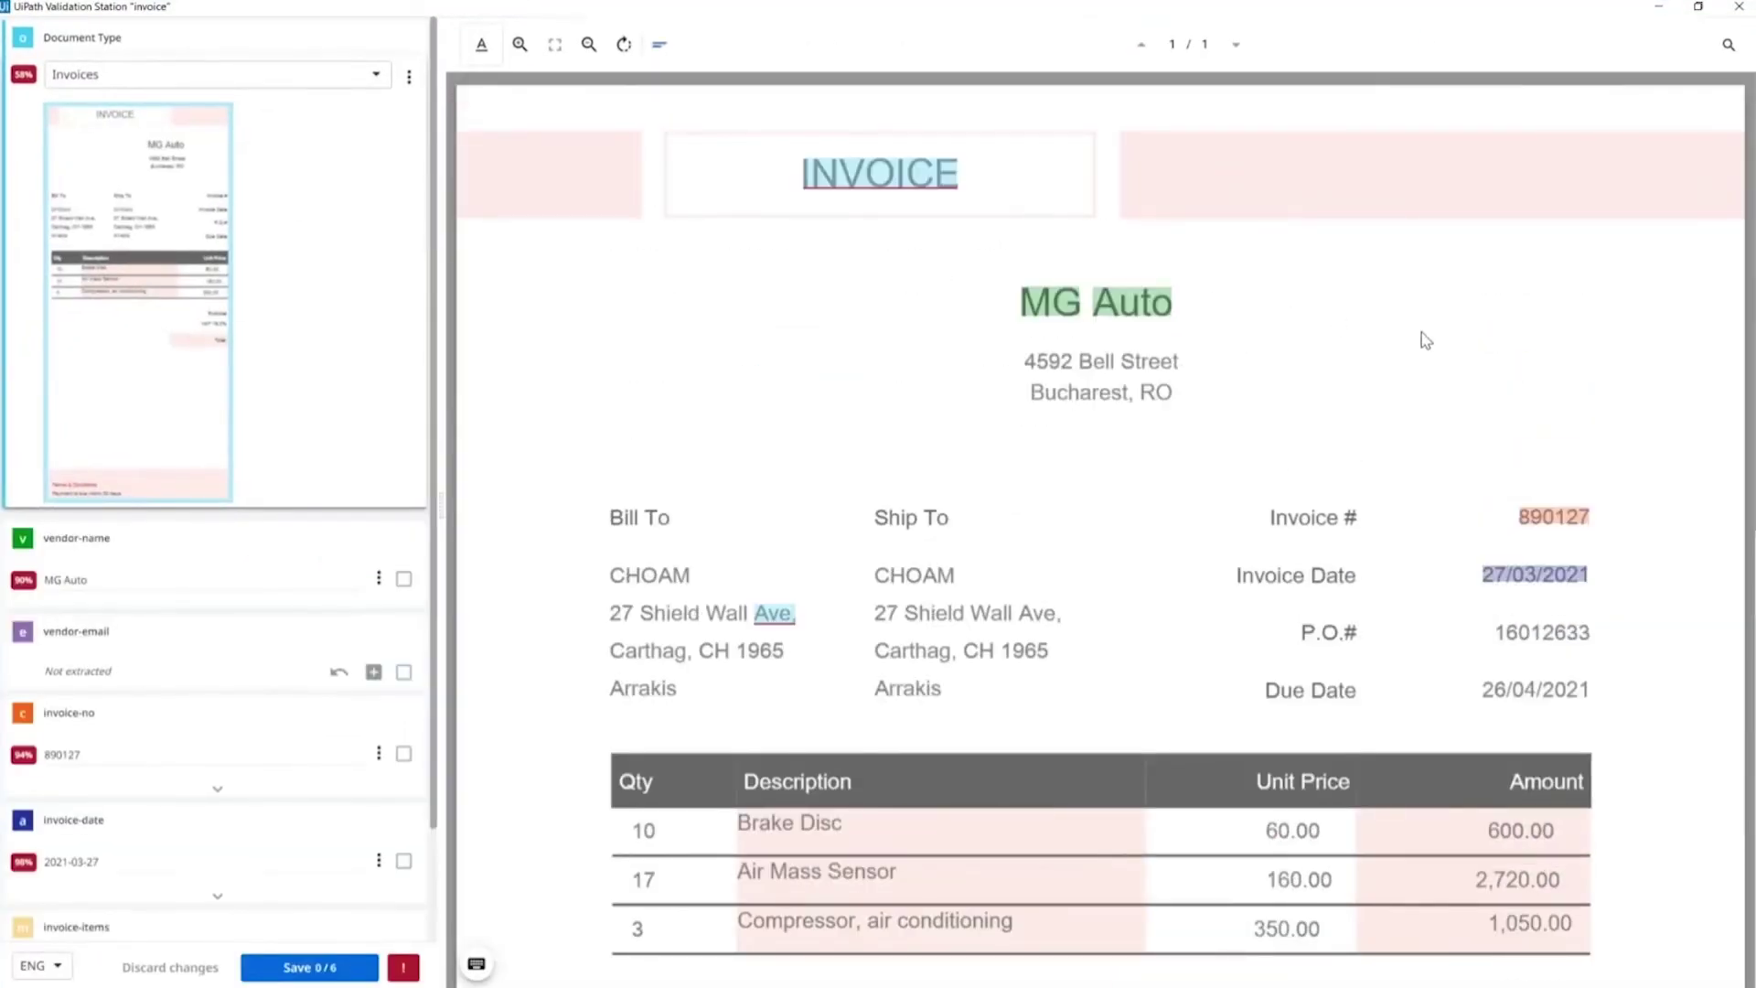
scroll(1425, 340, down, 3)
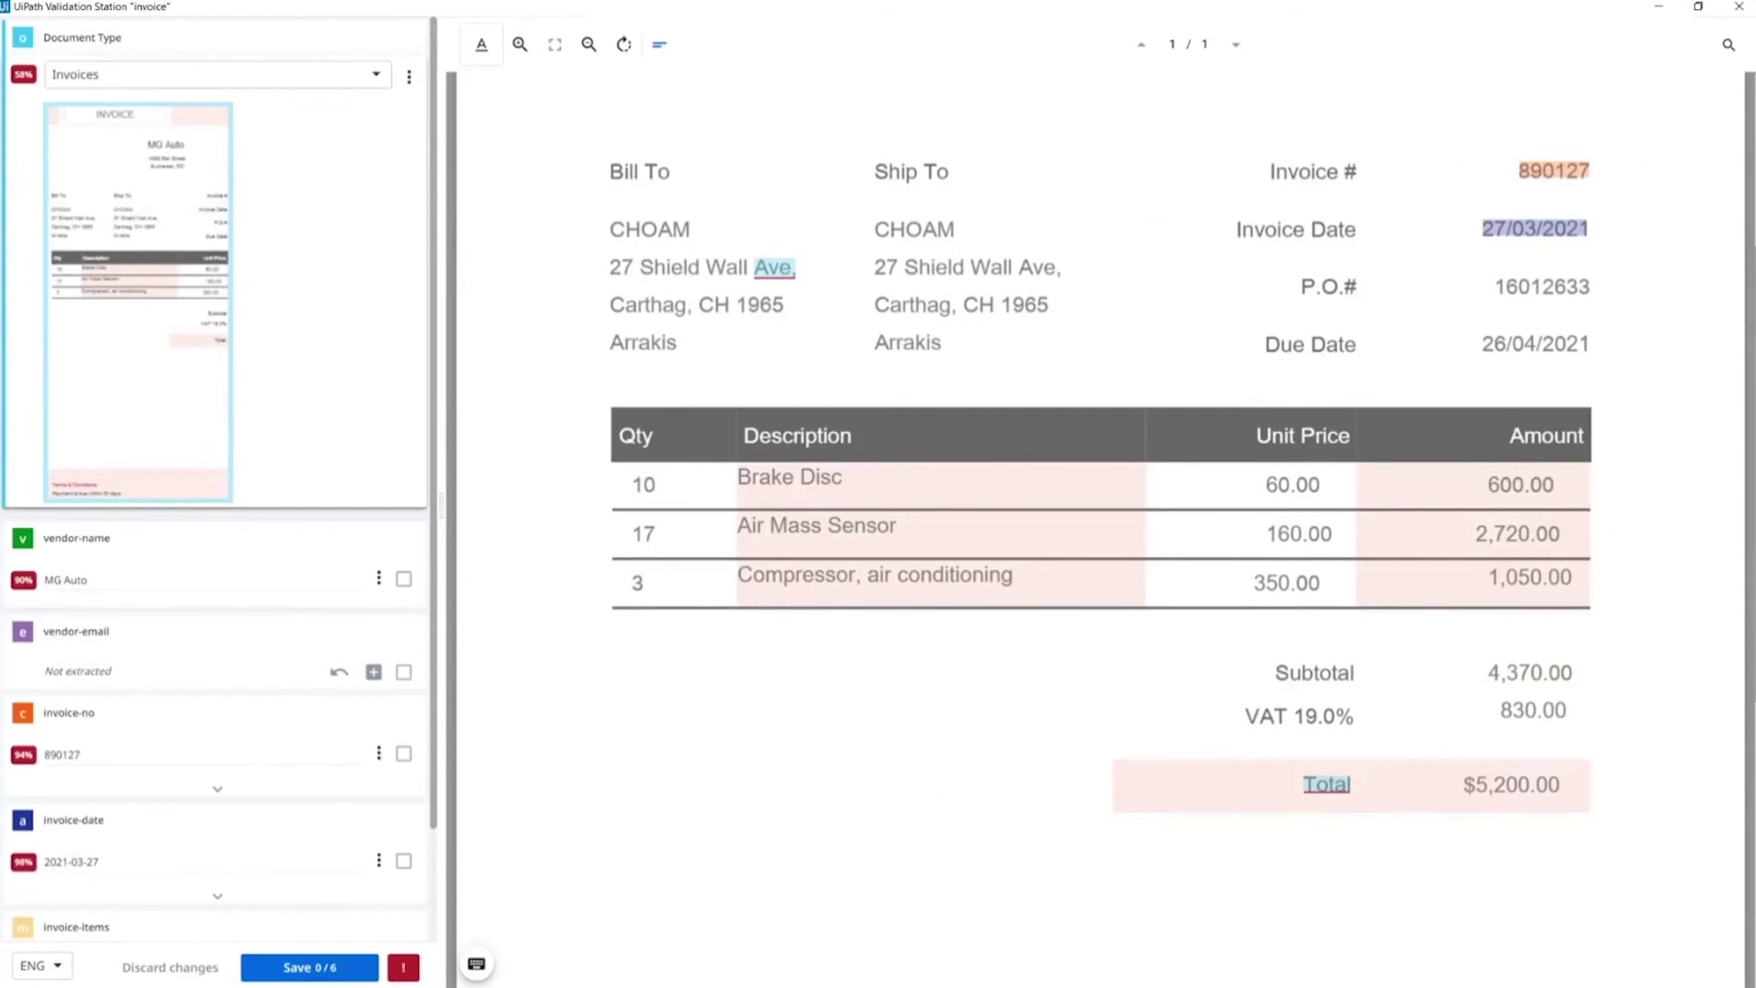
scroll(215, 494, down, 2)
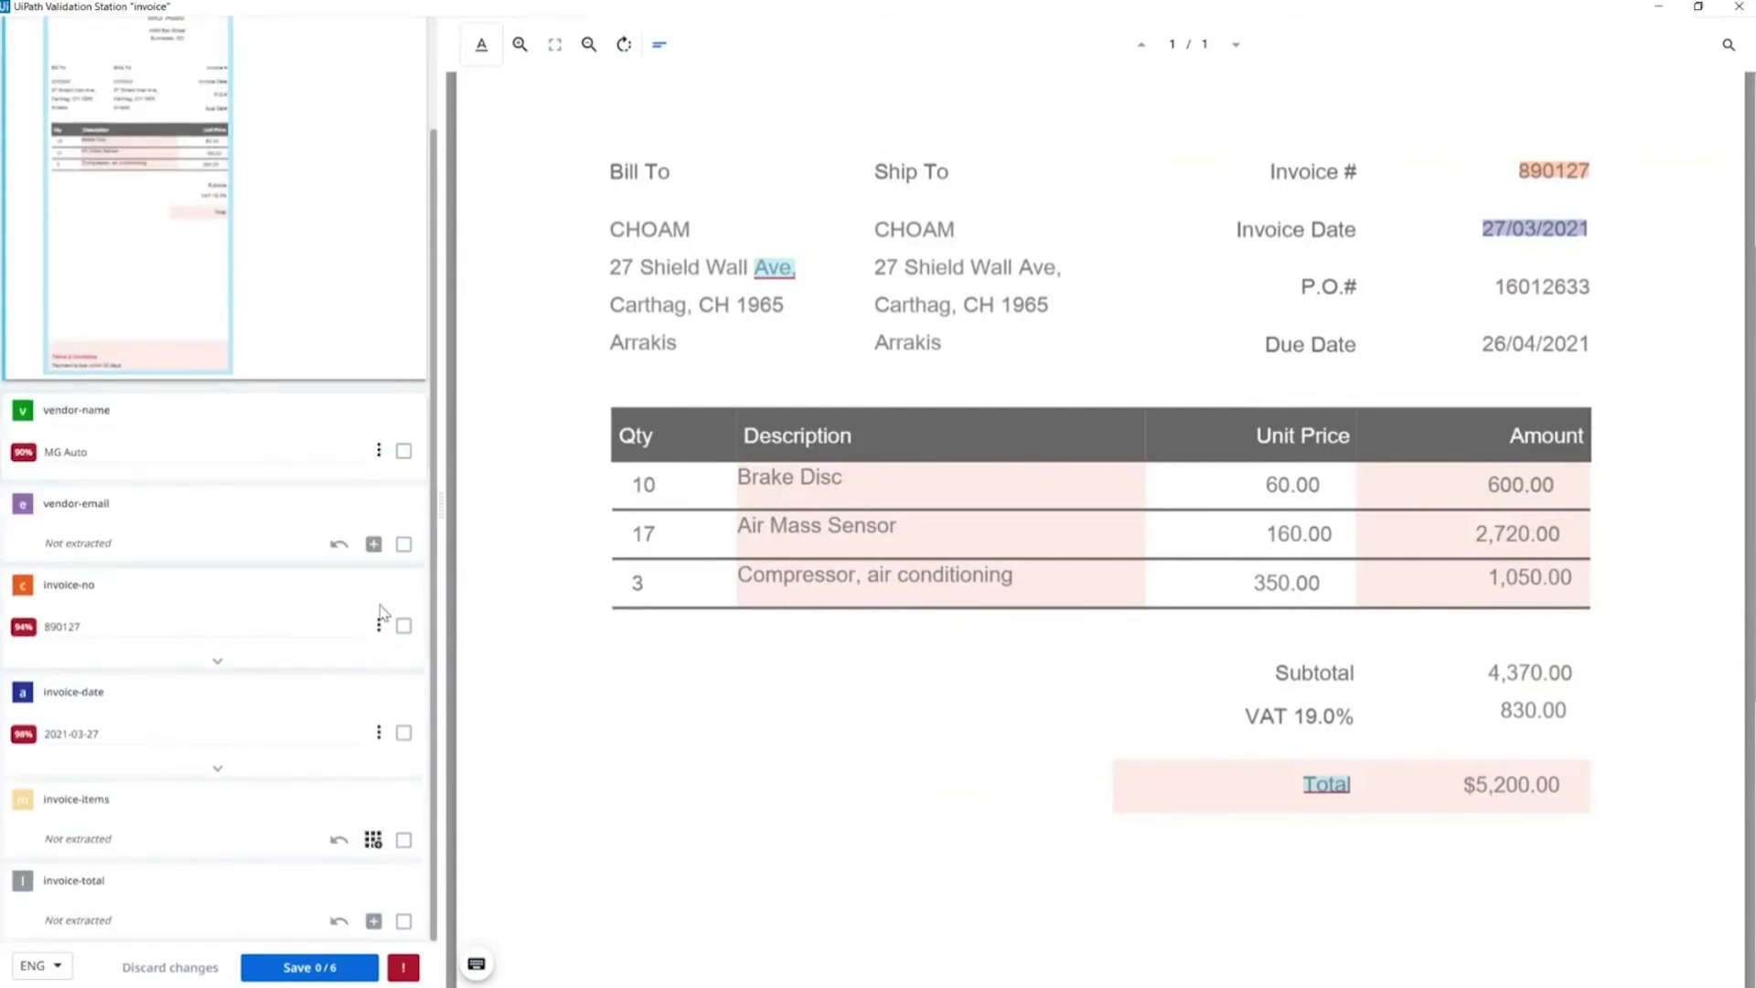
click(1523, 787)
click(374, 922)
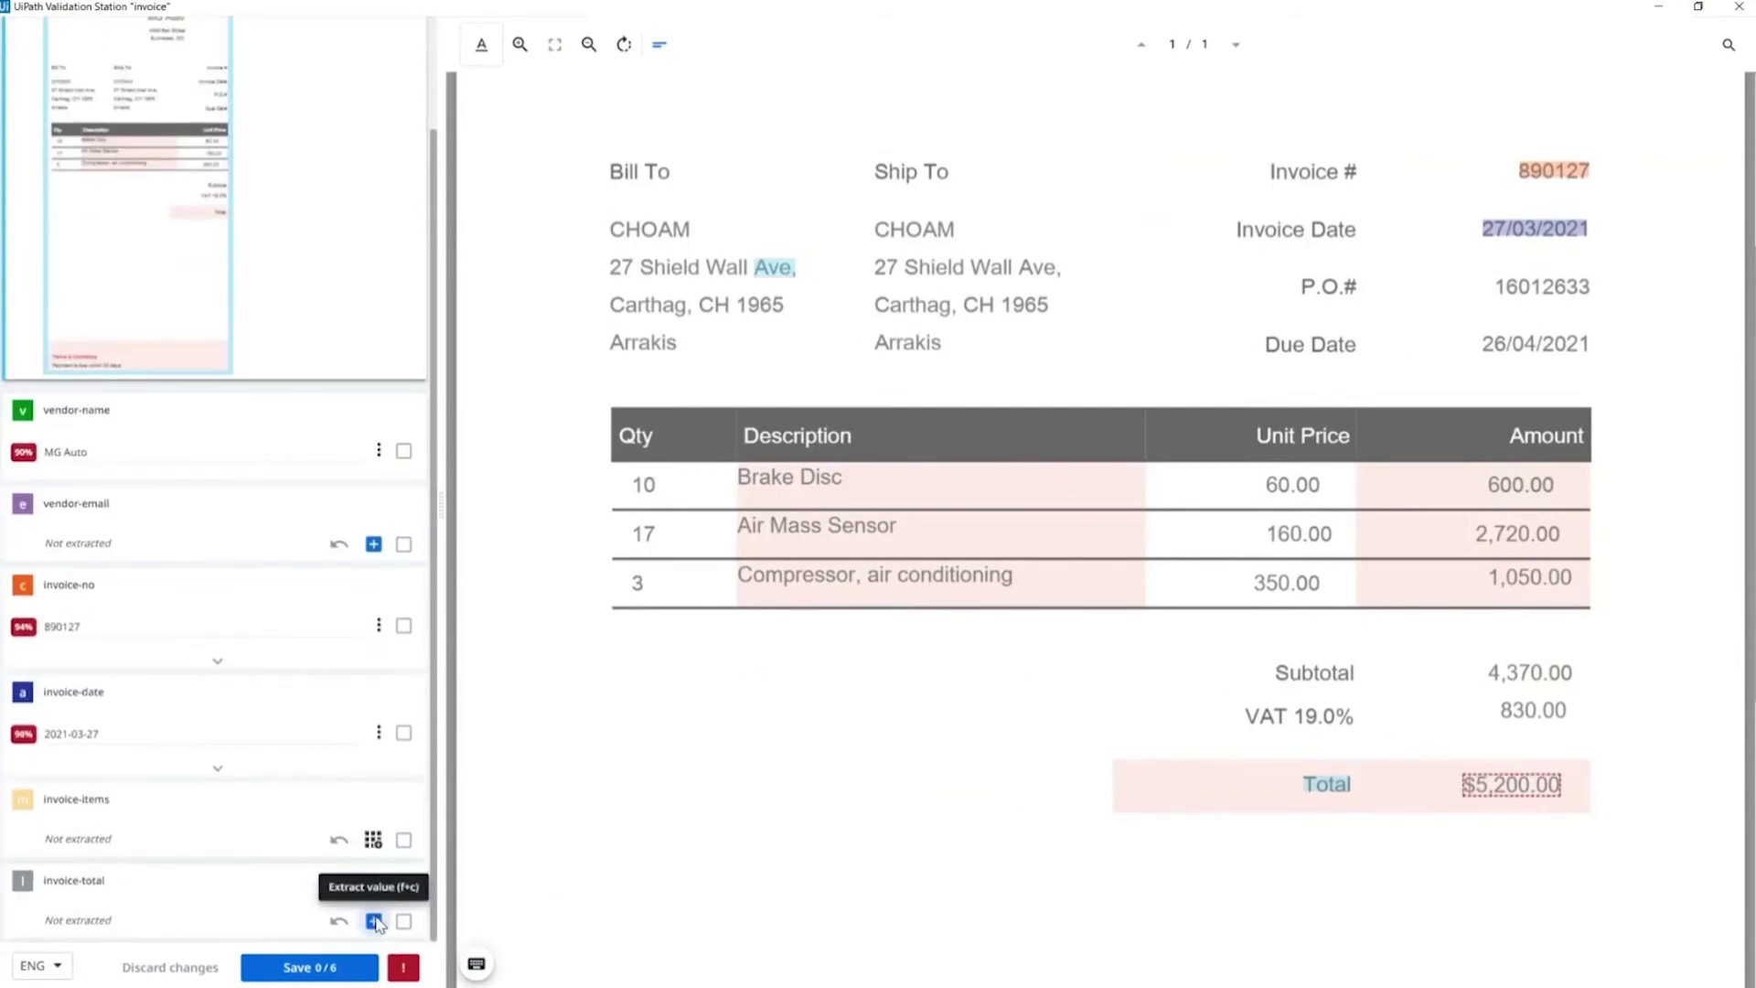
click(307, 970)
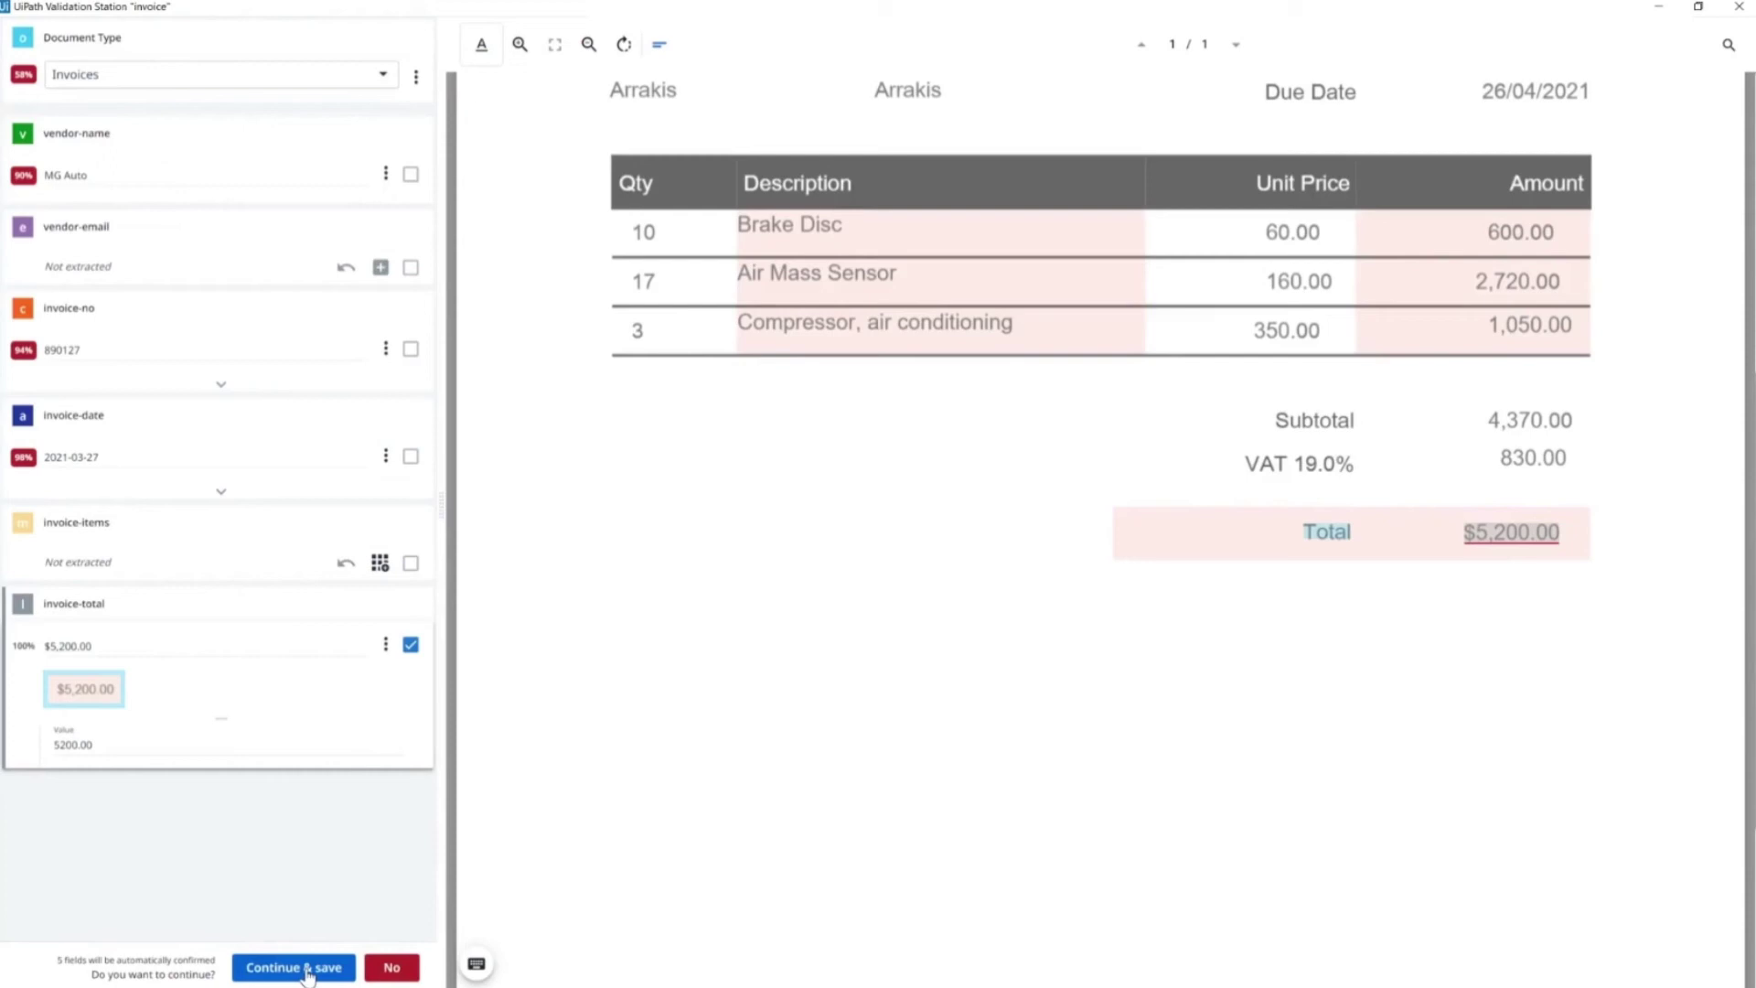
click(294, 968)
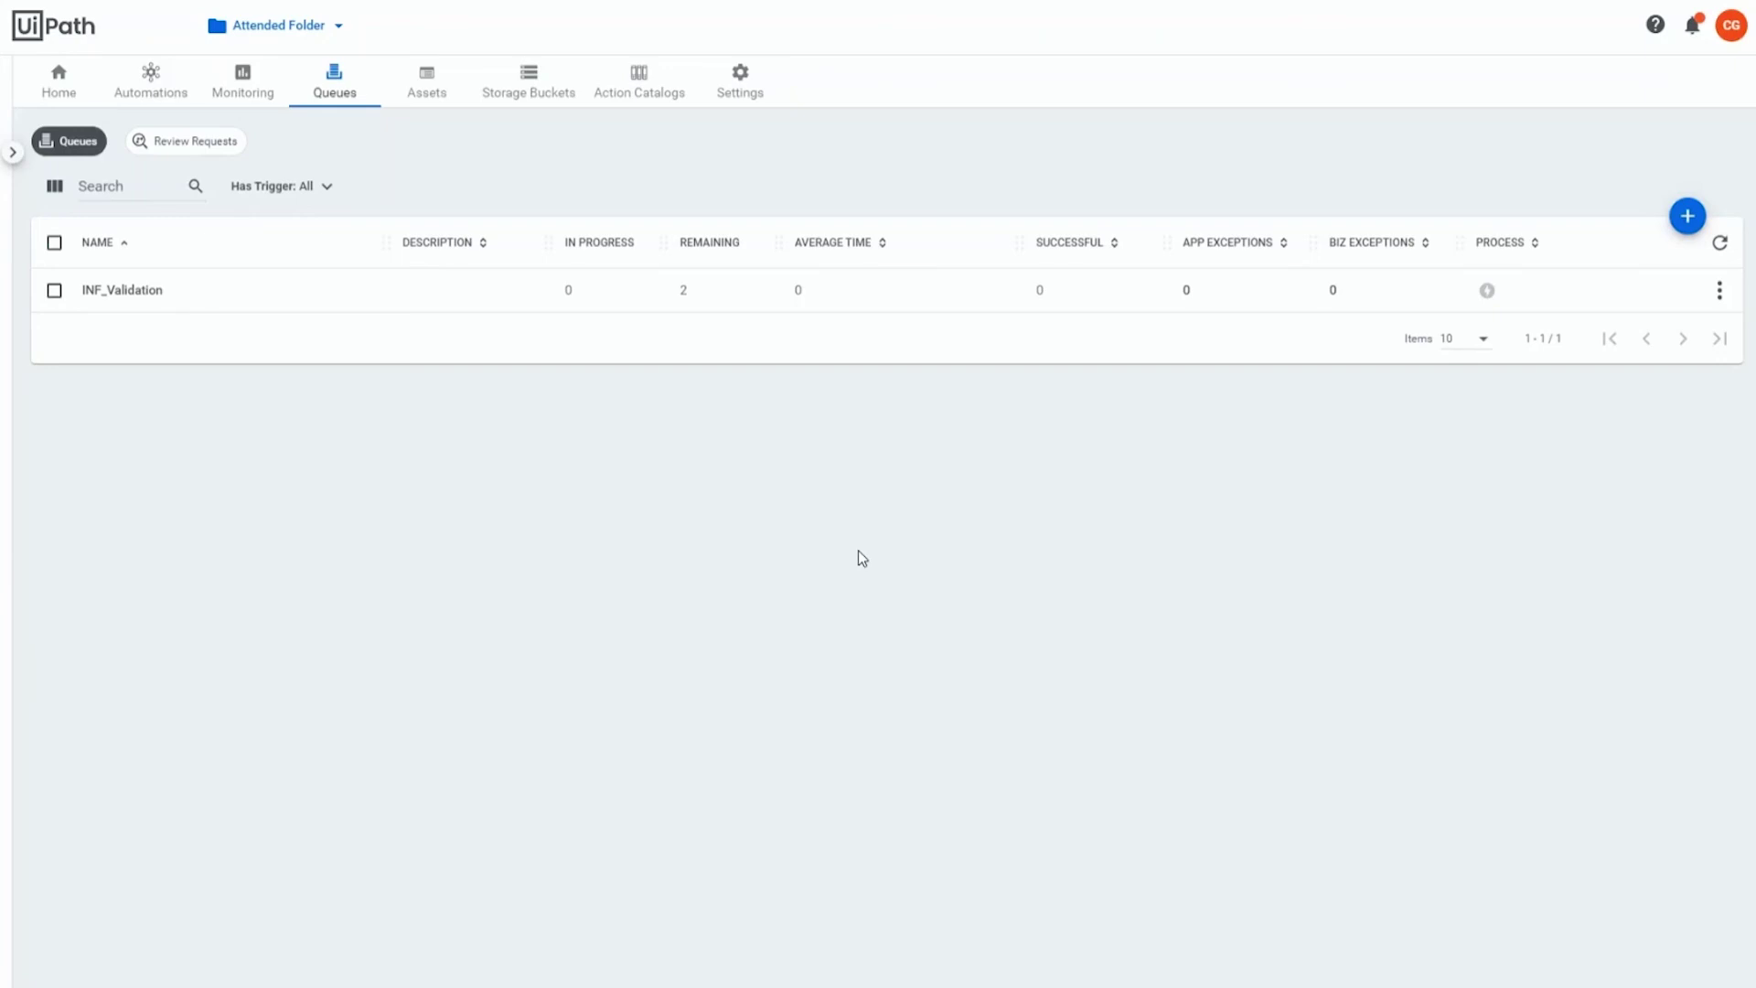
- View the INF_Validation queue's transactions in Orchestrator and inspect the details of the second transaction
click(1718, 290)
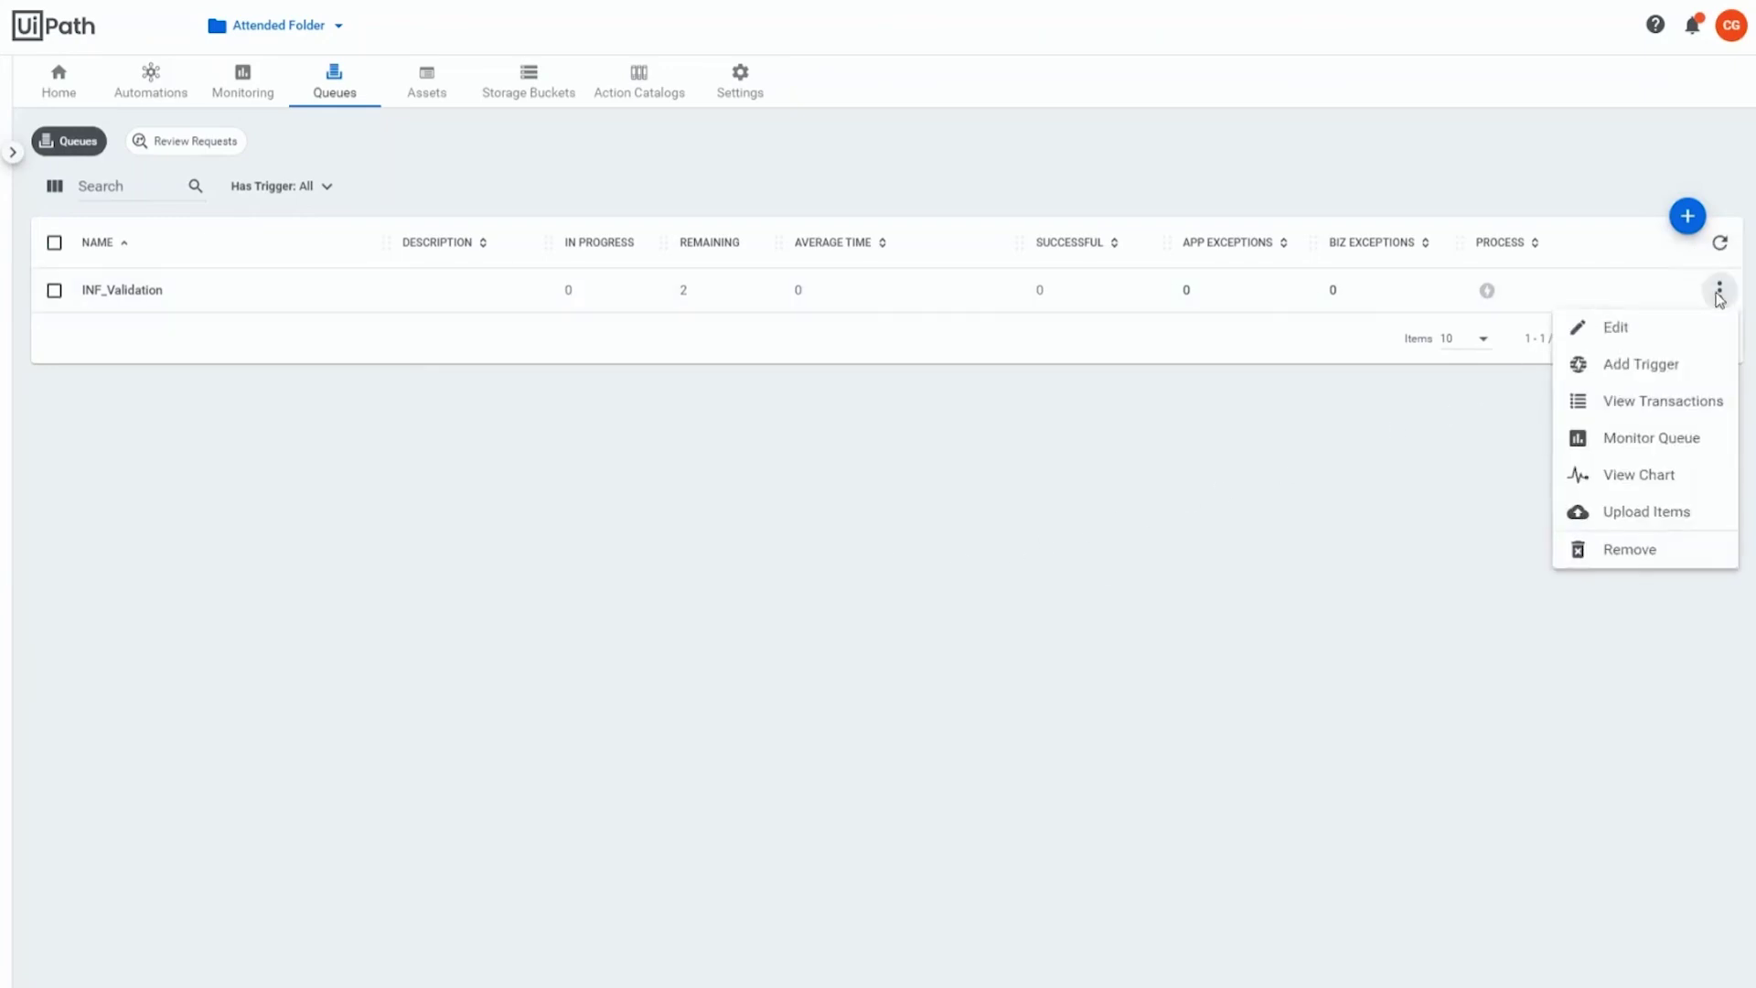
click(1697, 406)
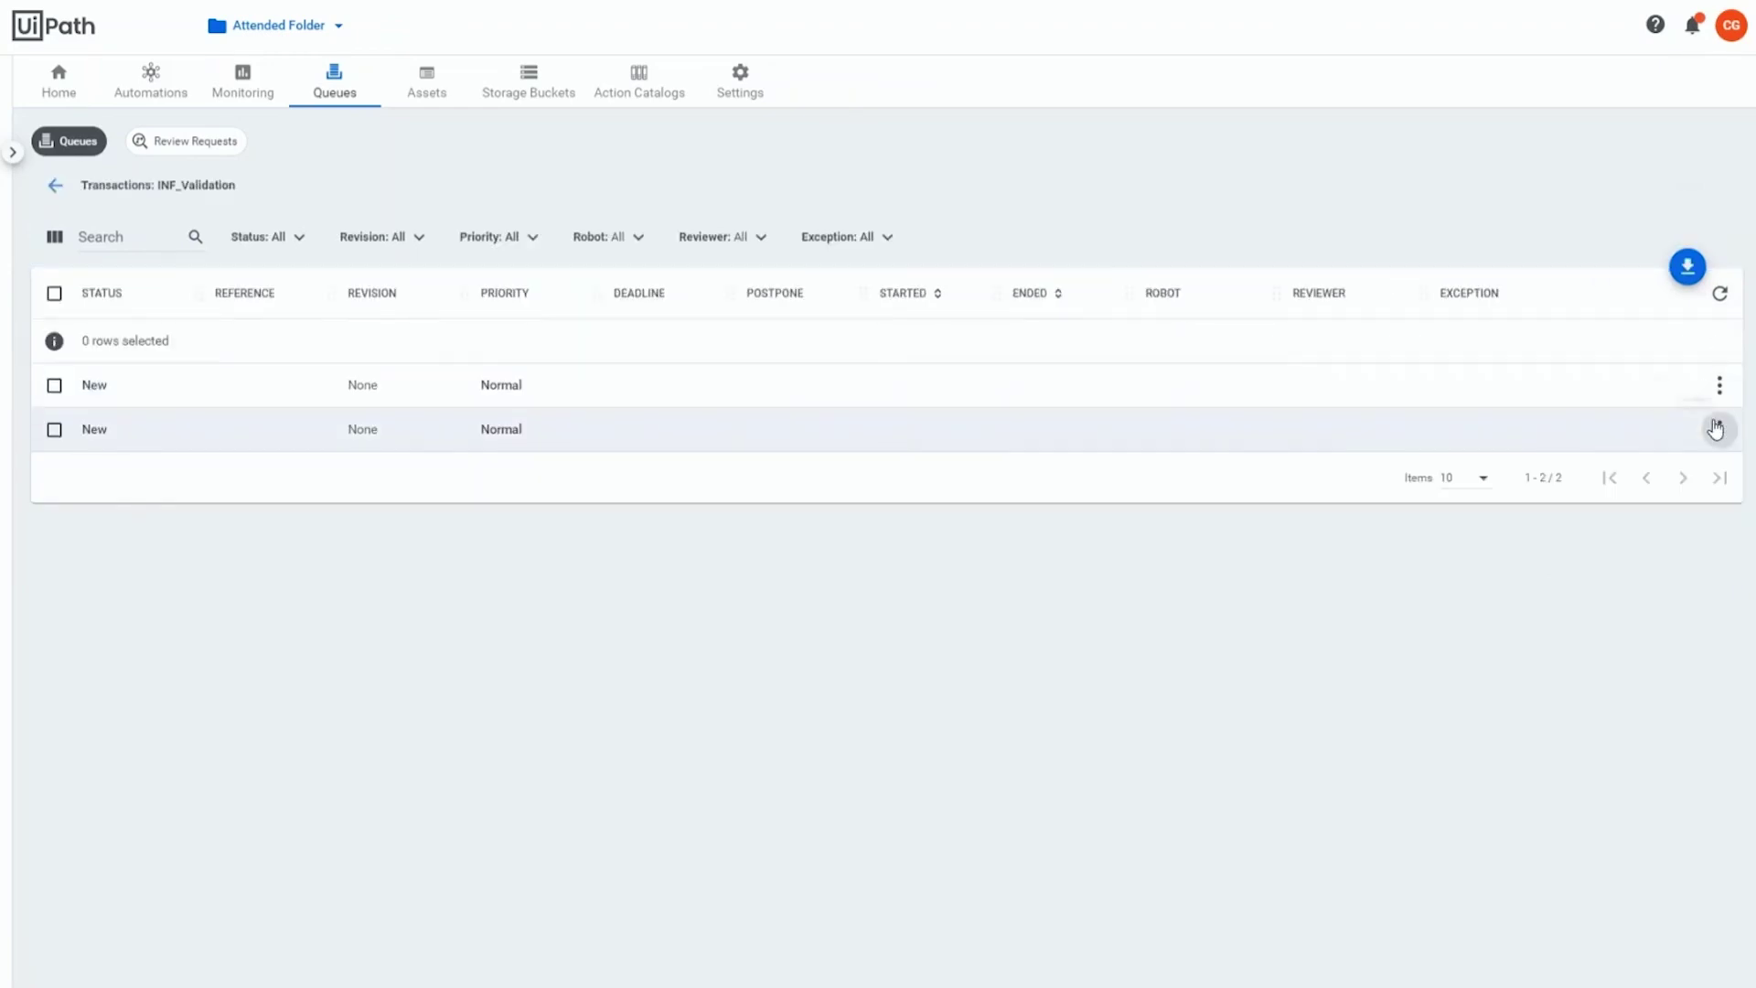
click(1719, 429)
click(1703, 468)
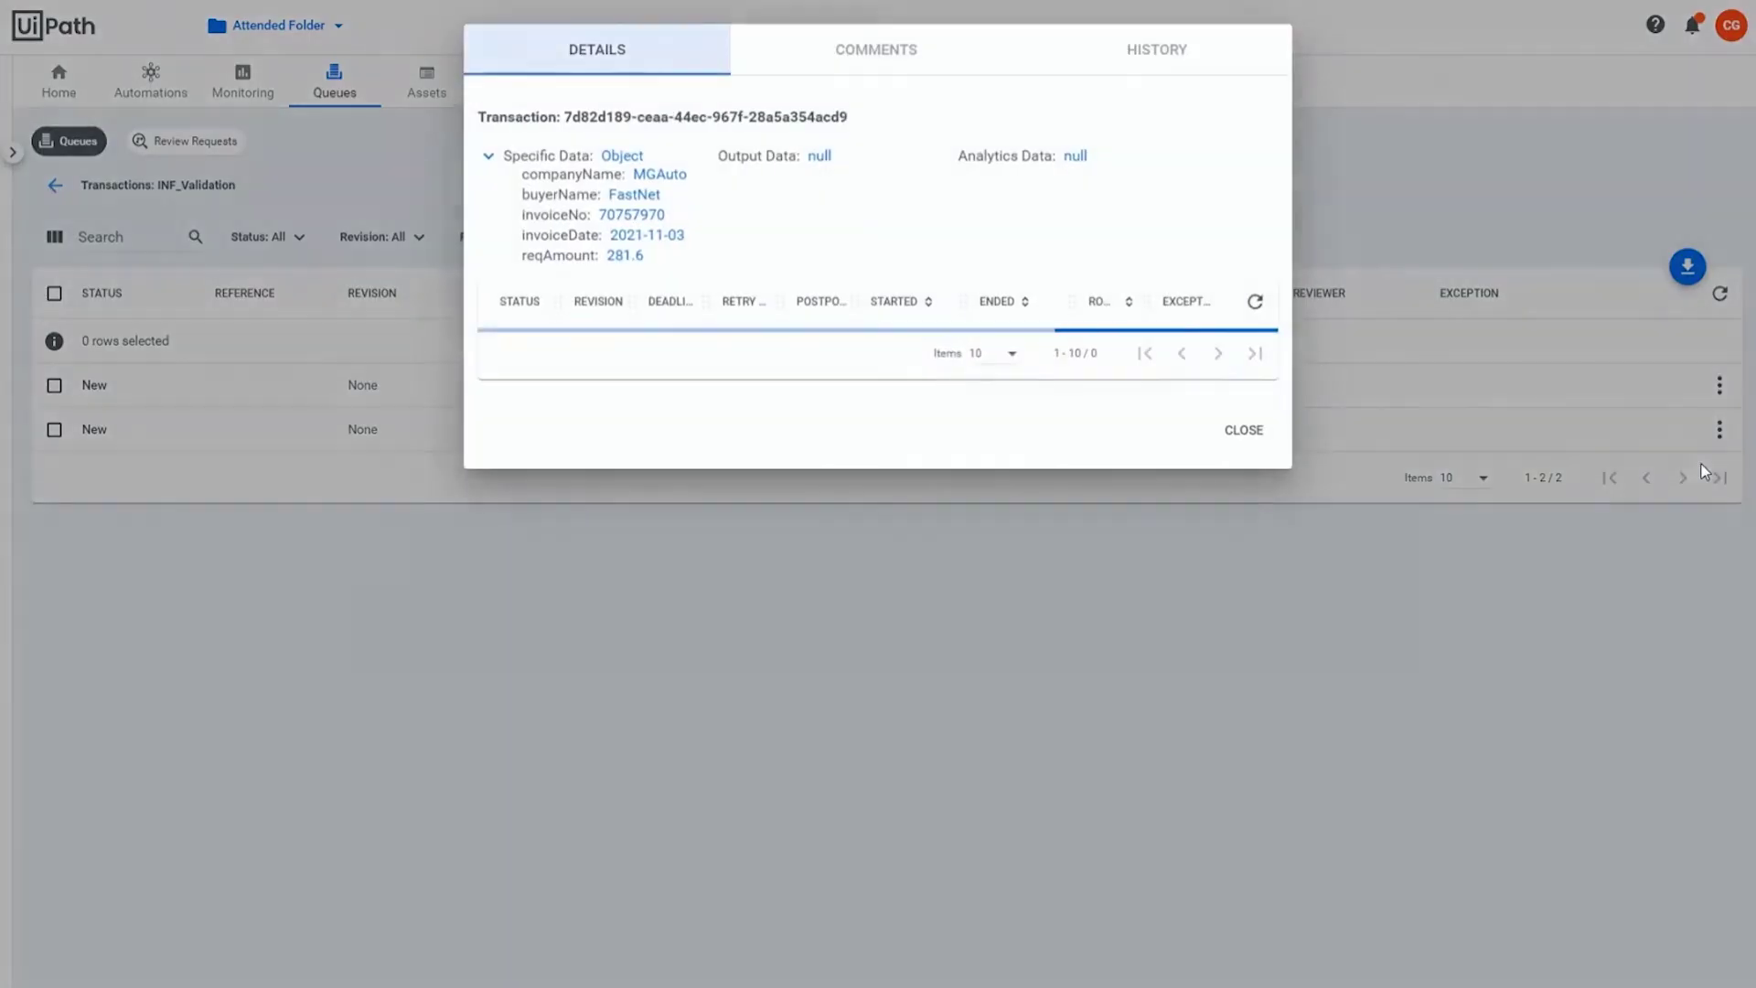
click(1255, 476)
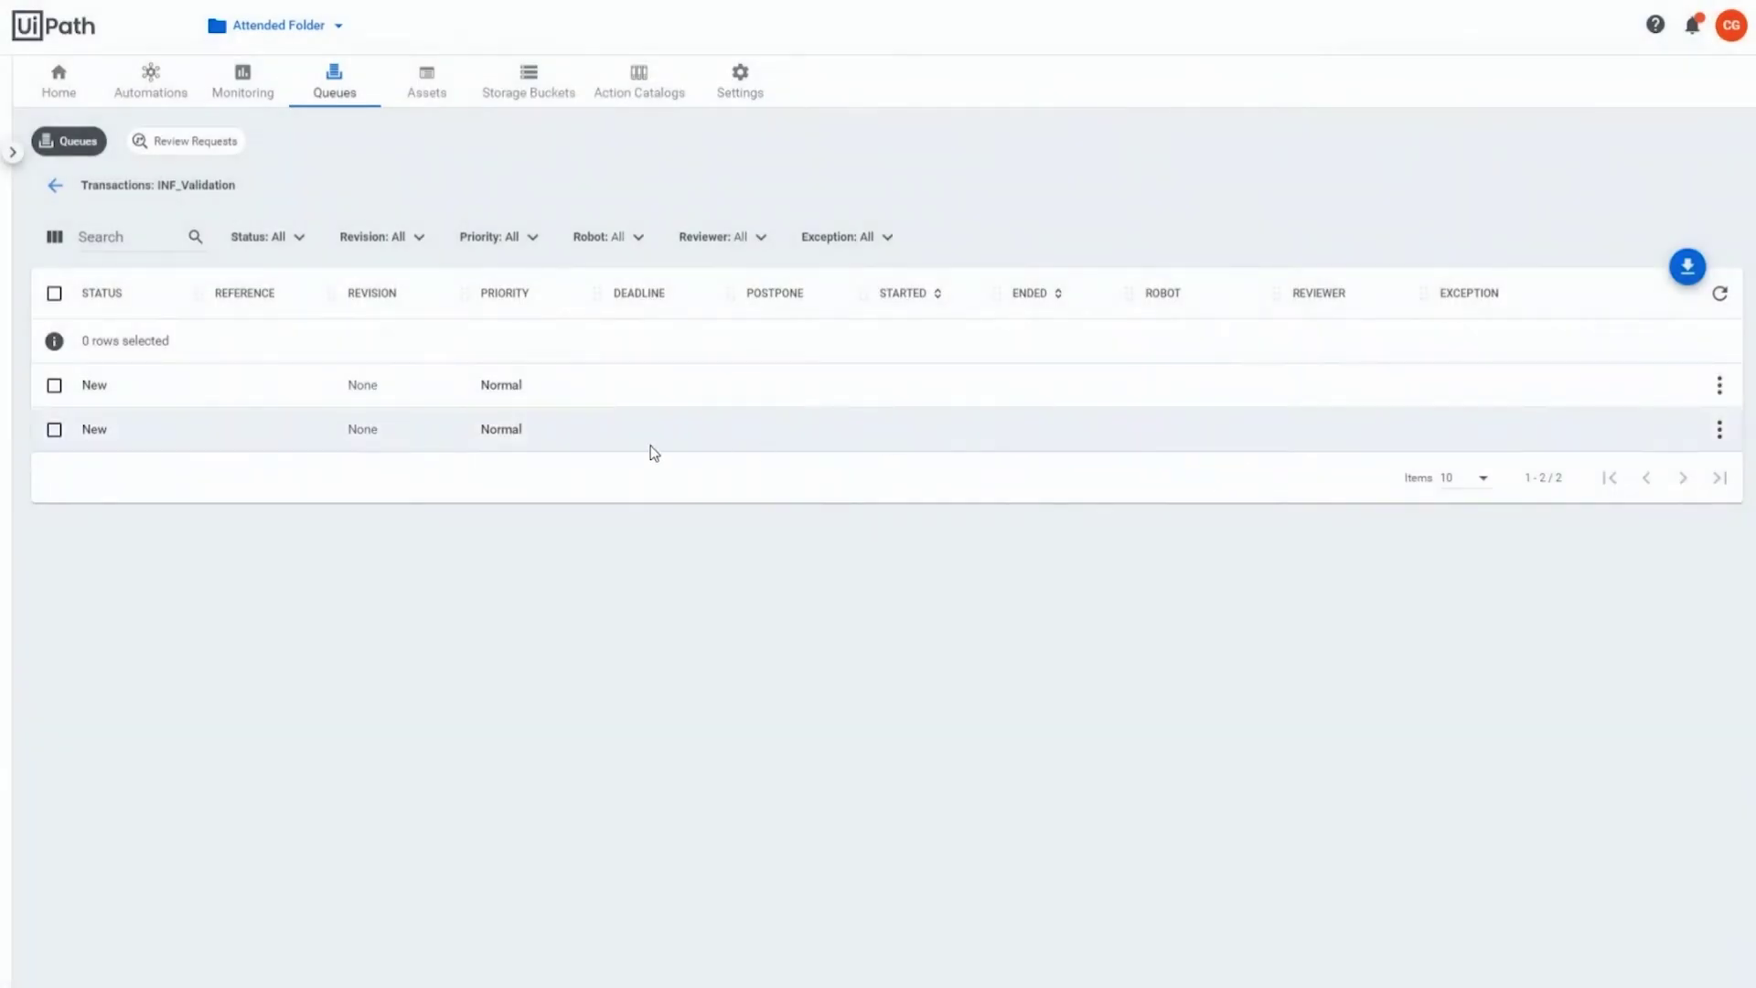
- Open trigger creation for the INF_Validation queue and compare the Time and Queue trigger types
click(66, 149)
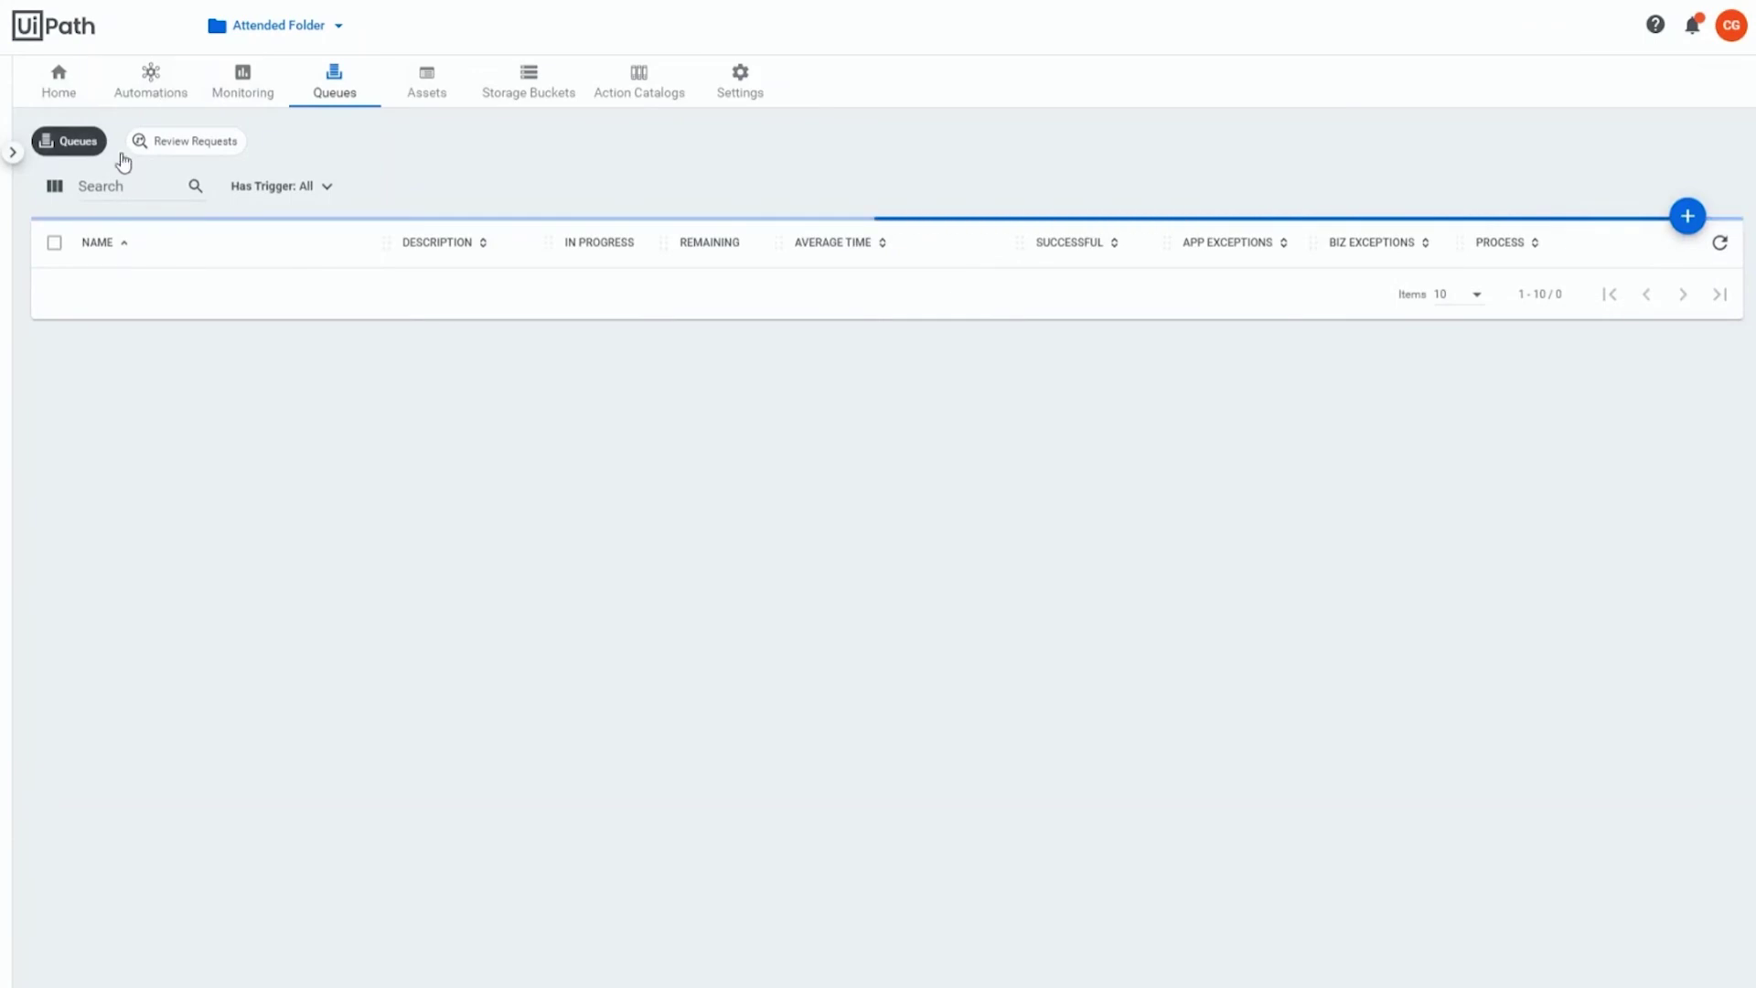
click(1719, 291)
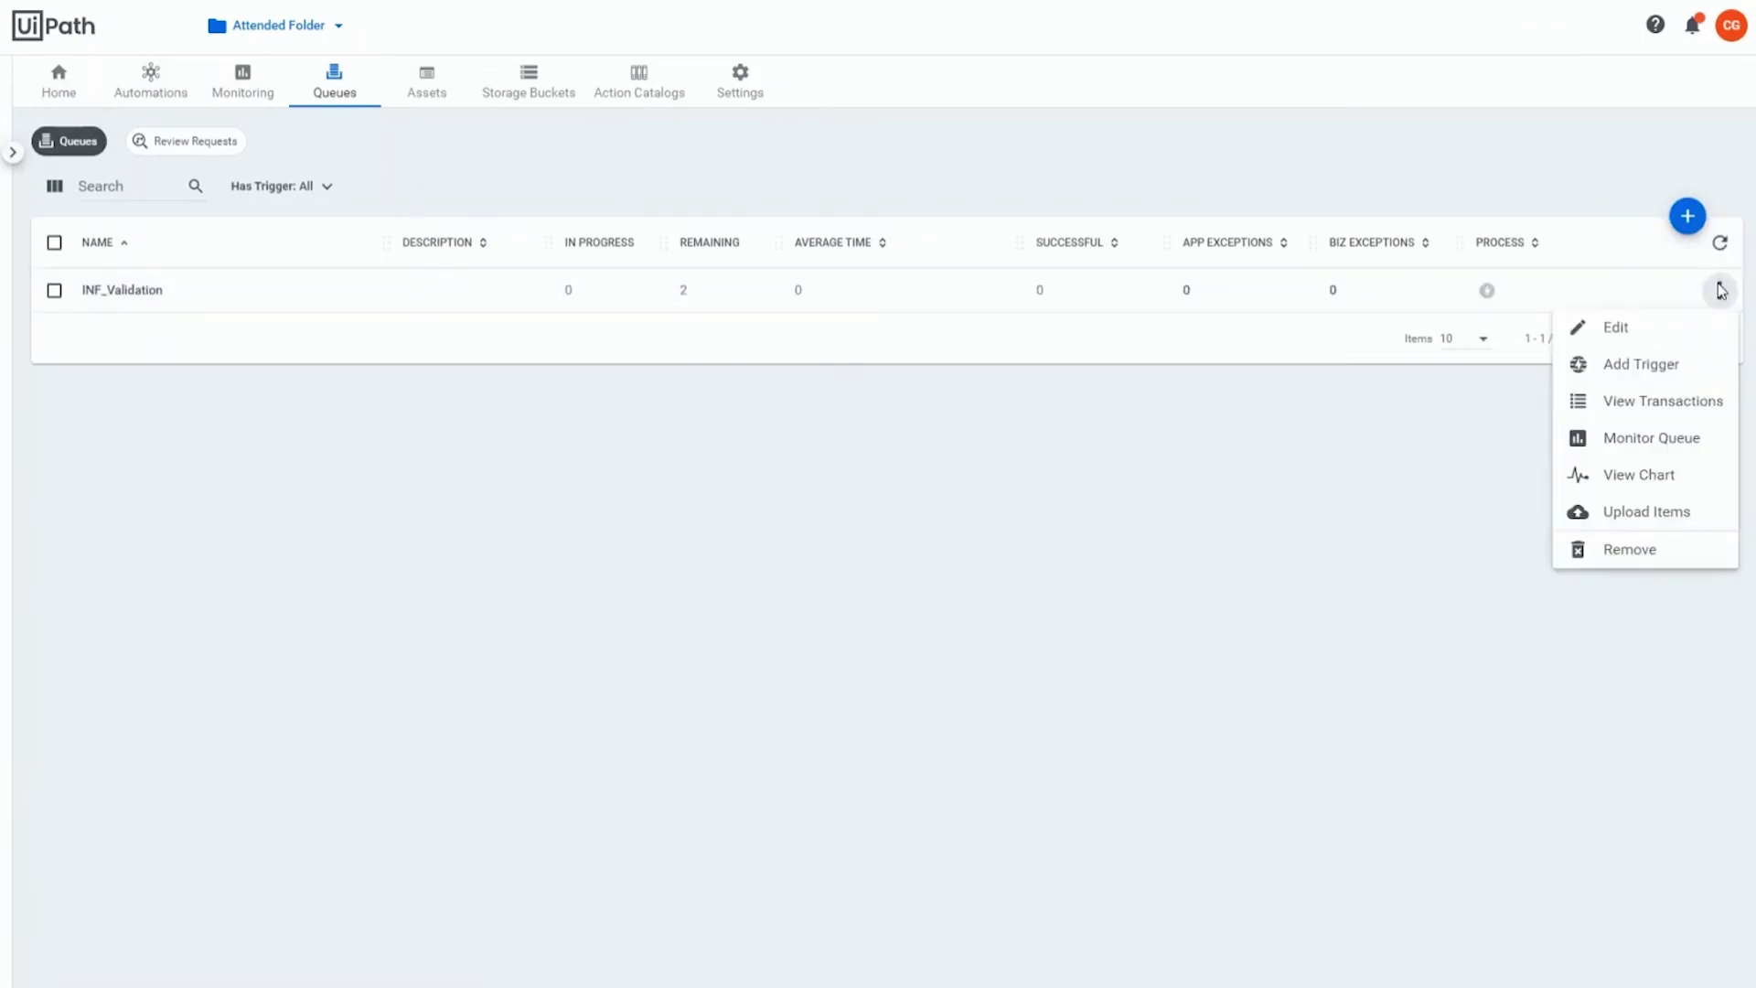
click(1711, 365)
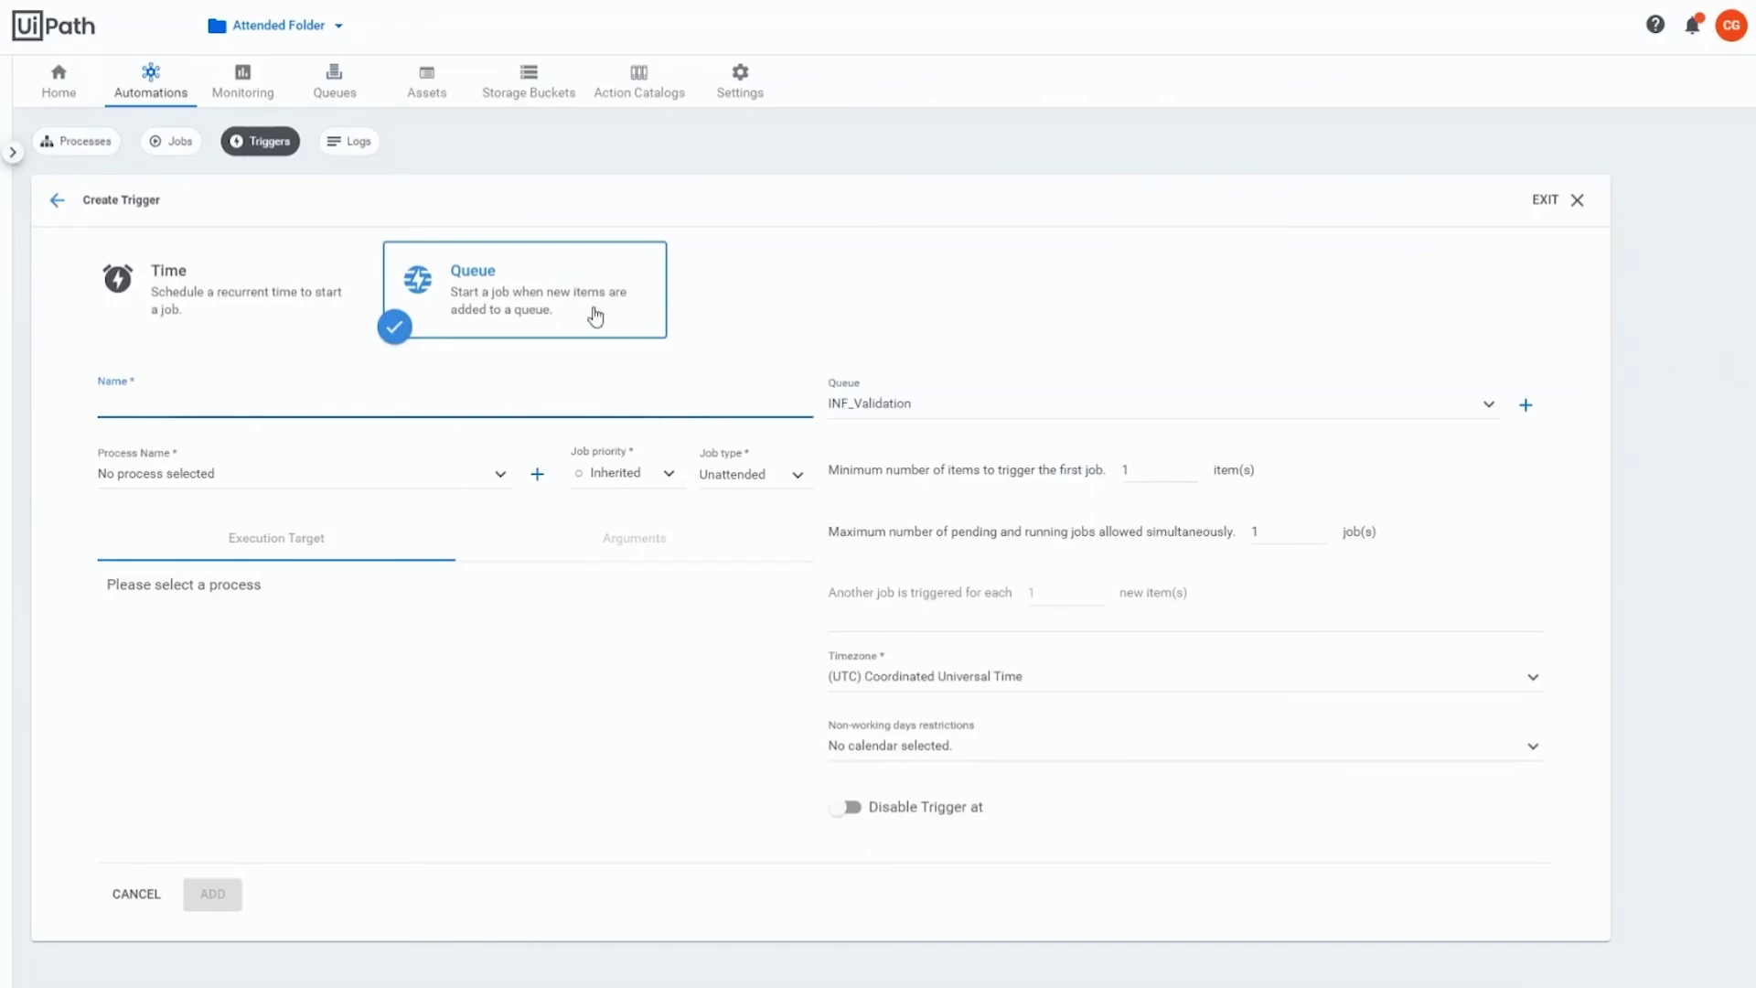
click(280, 299)
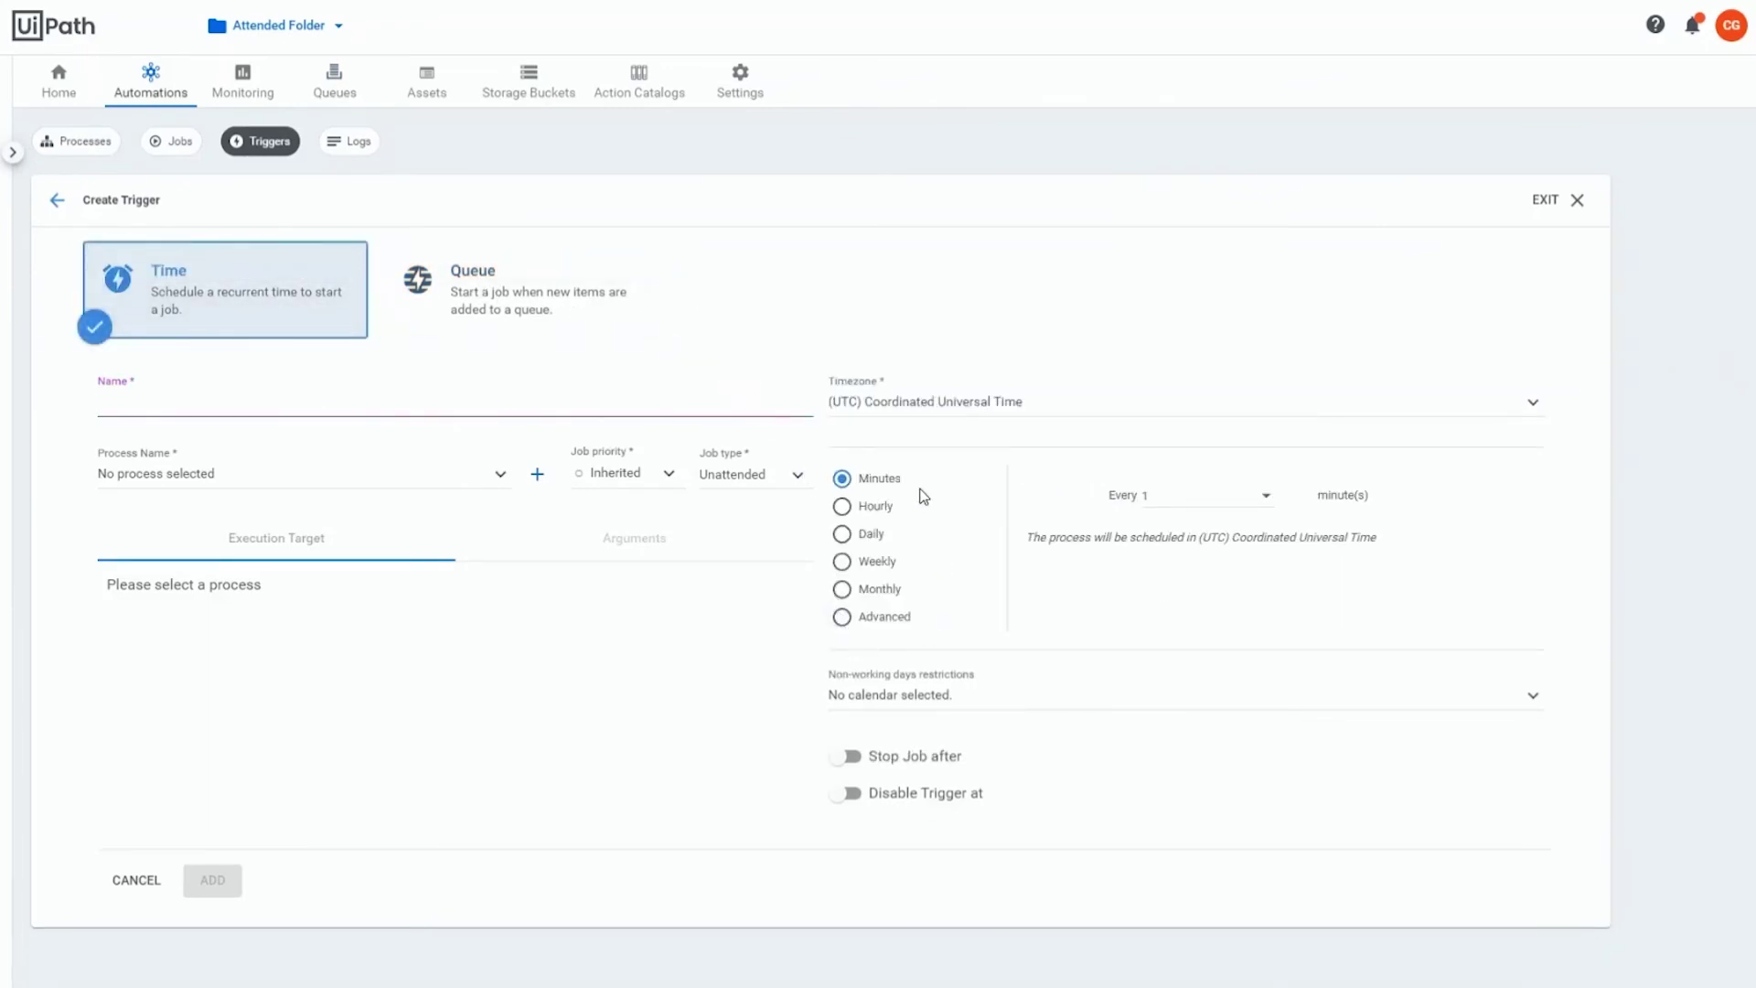
click(538, 324)
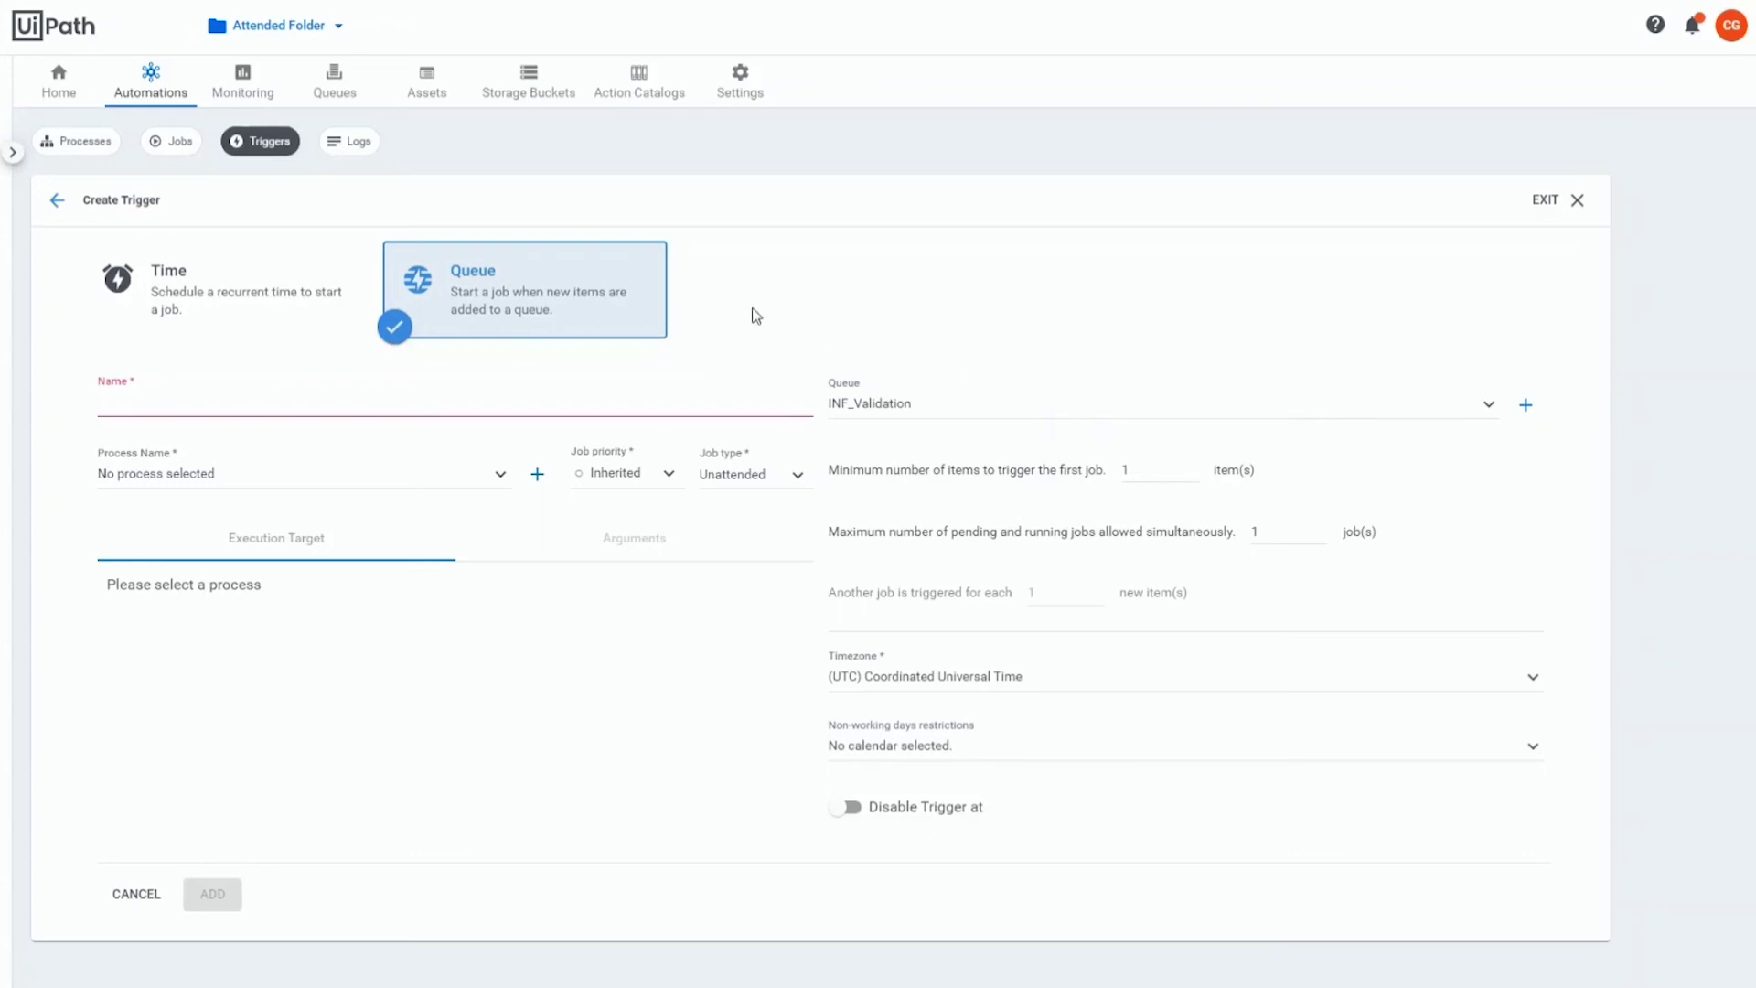
click(99, 146)
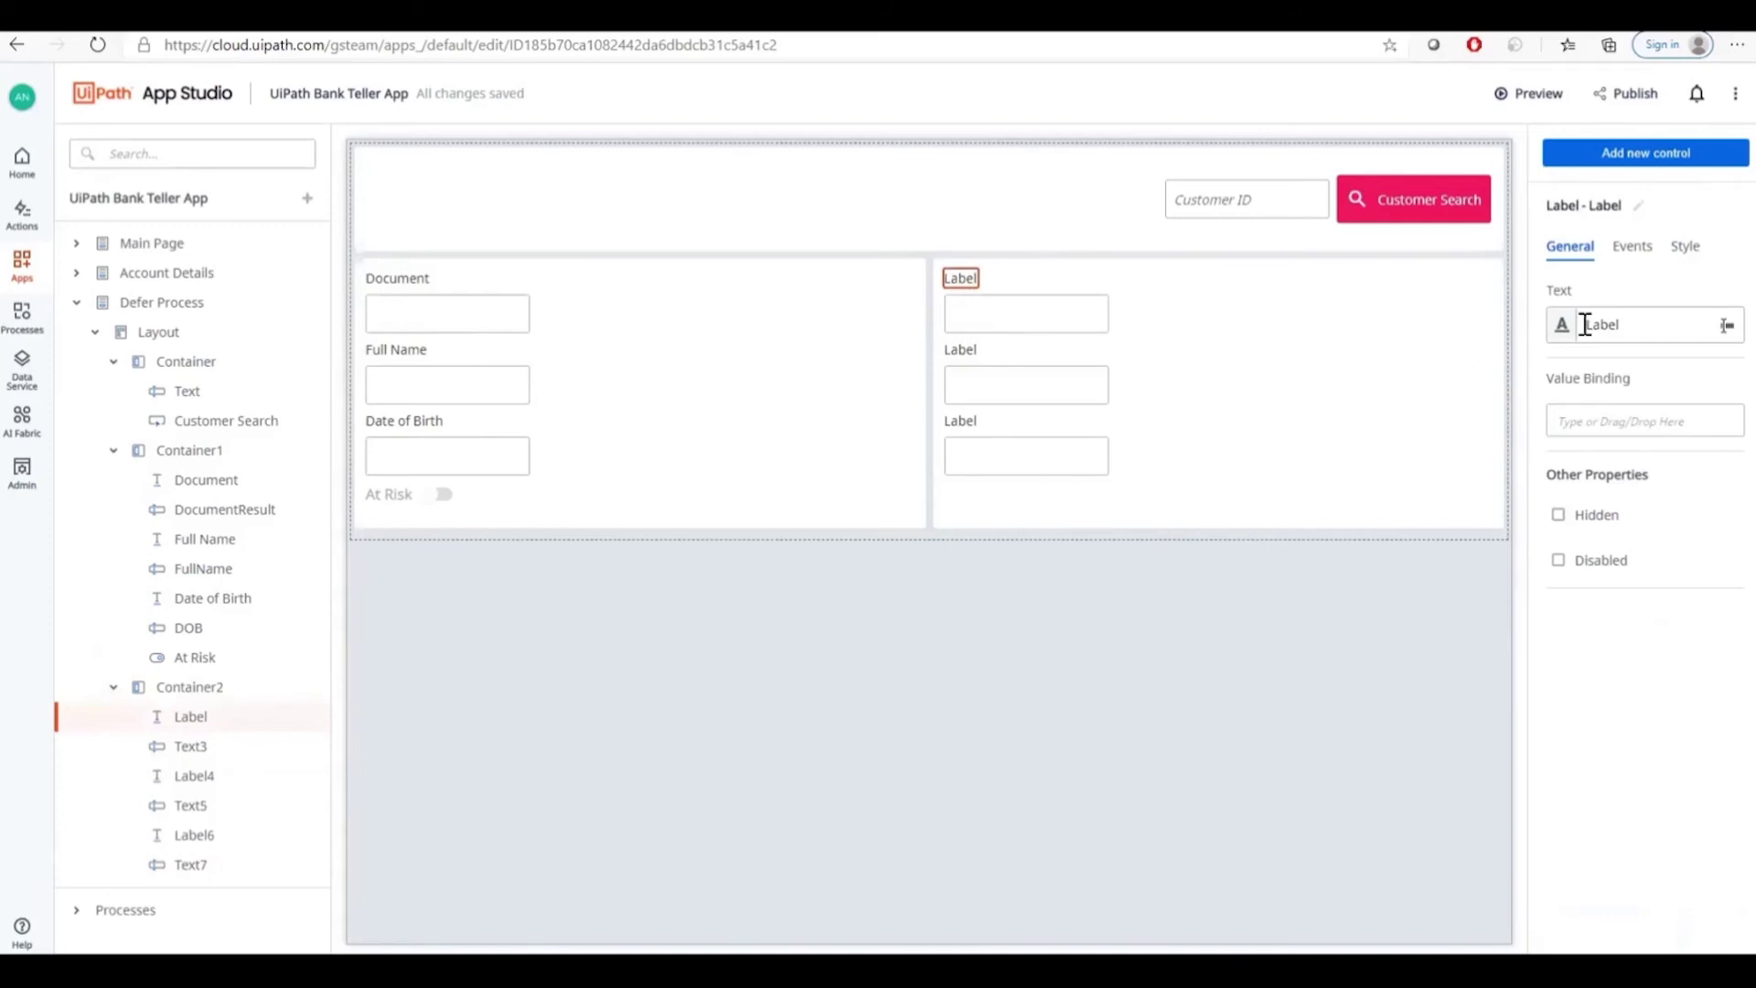
- In App Studio, set the first Container2 label's text to User Name and rename the textbox below it UserName
double_click(1586, 325)
text(User Name)
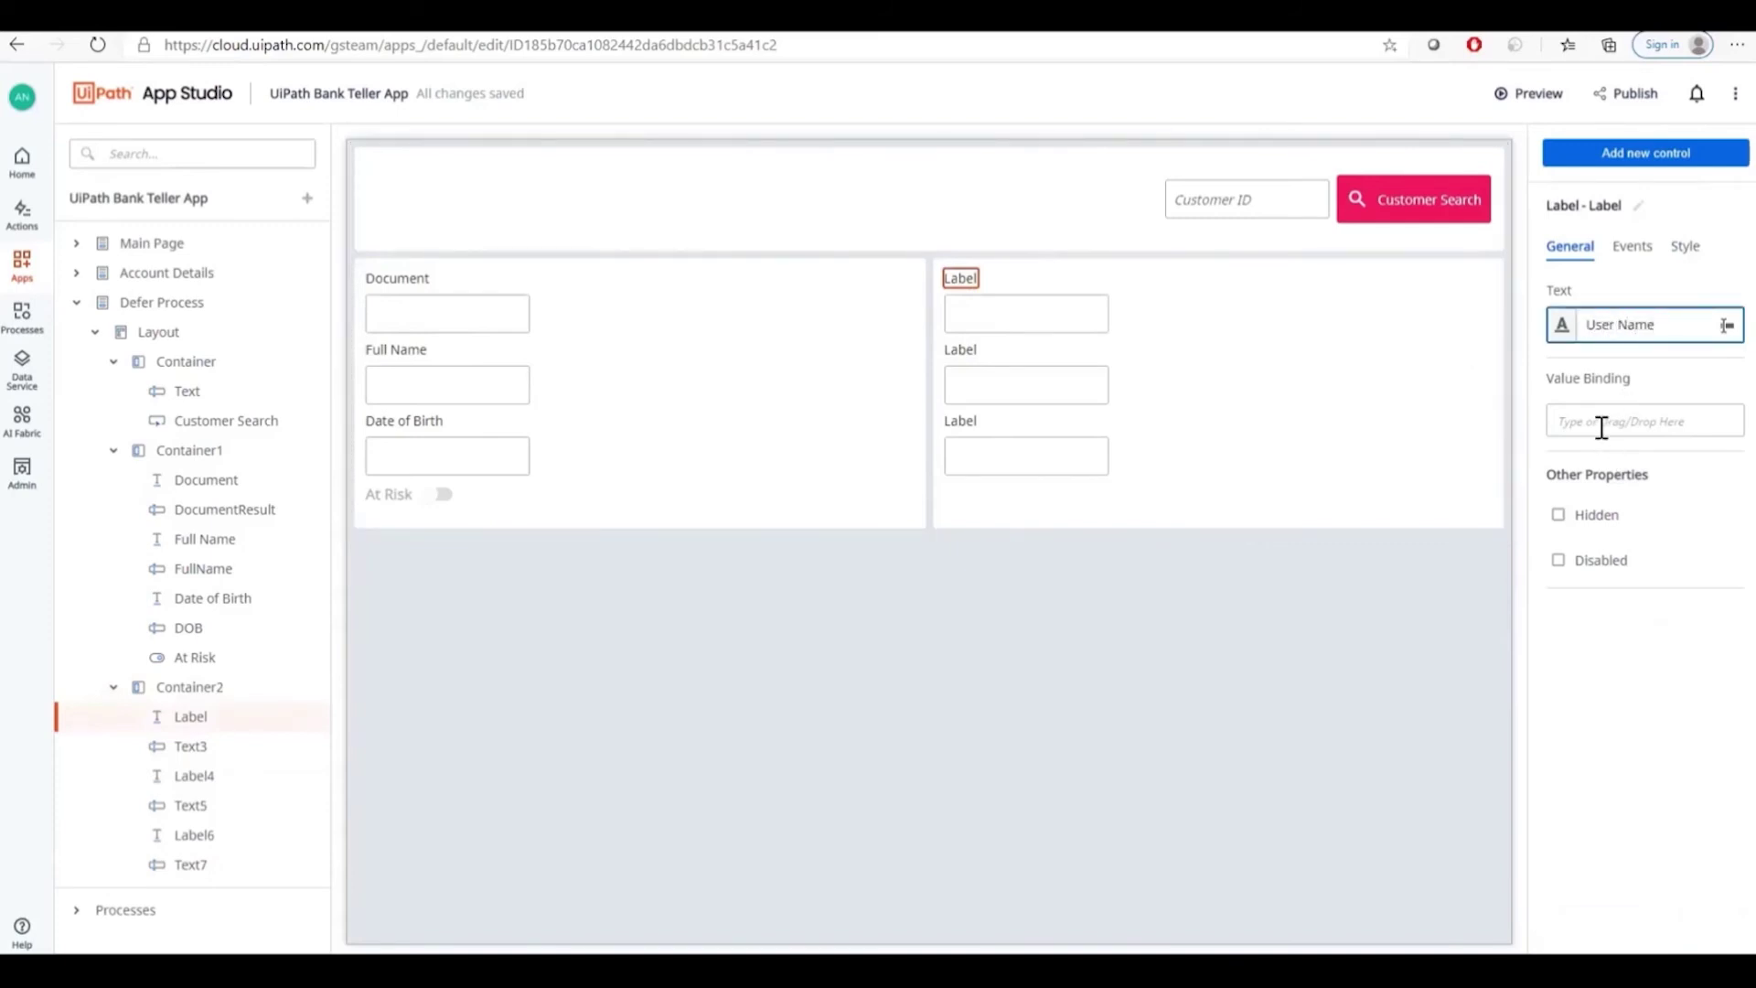
click(1047, 311)
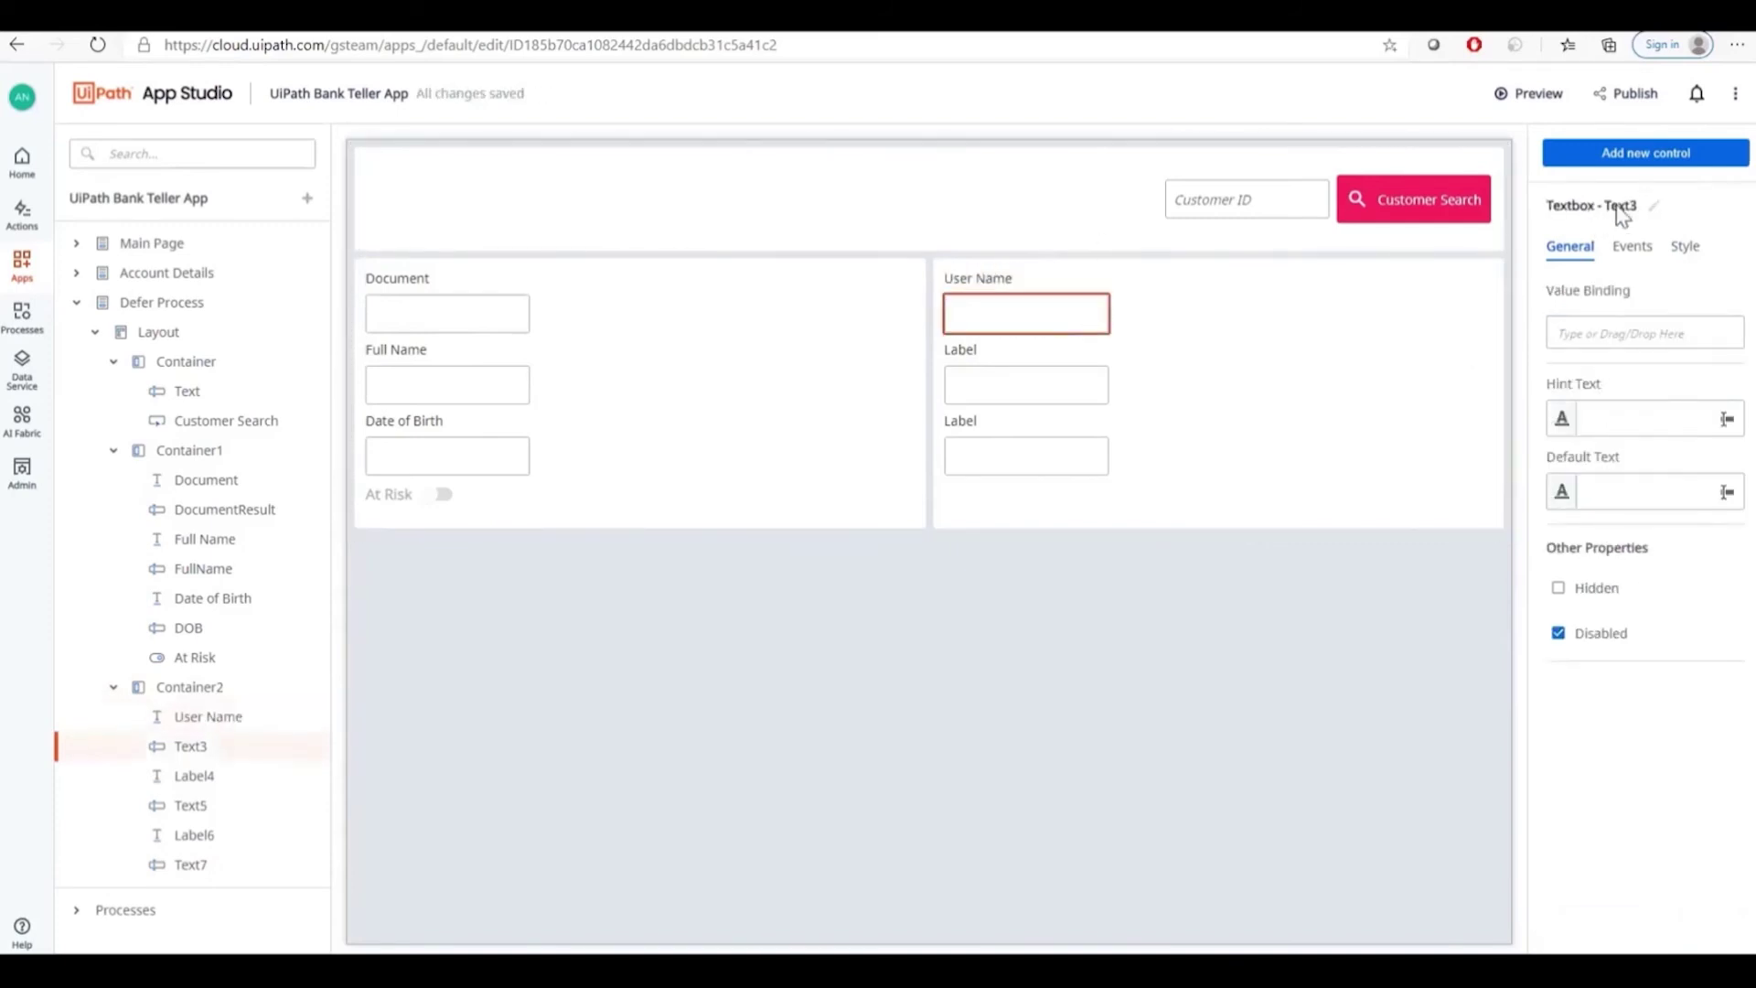
click(1651, 216)
text(UserName)
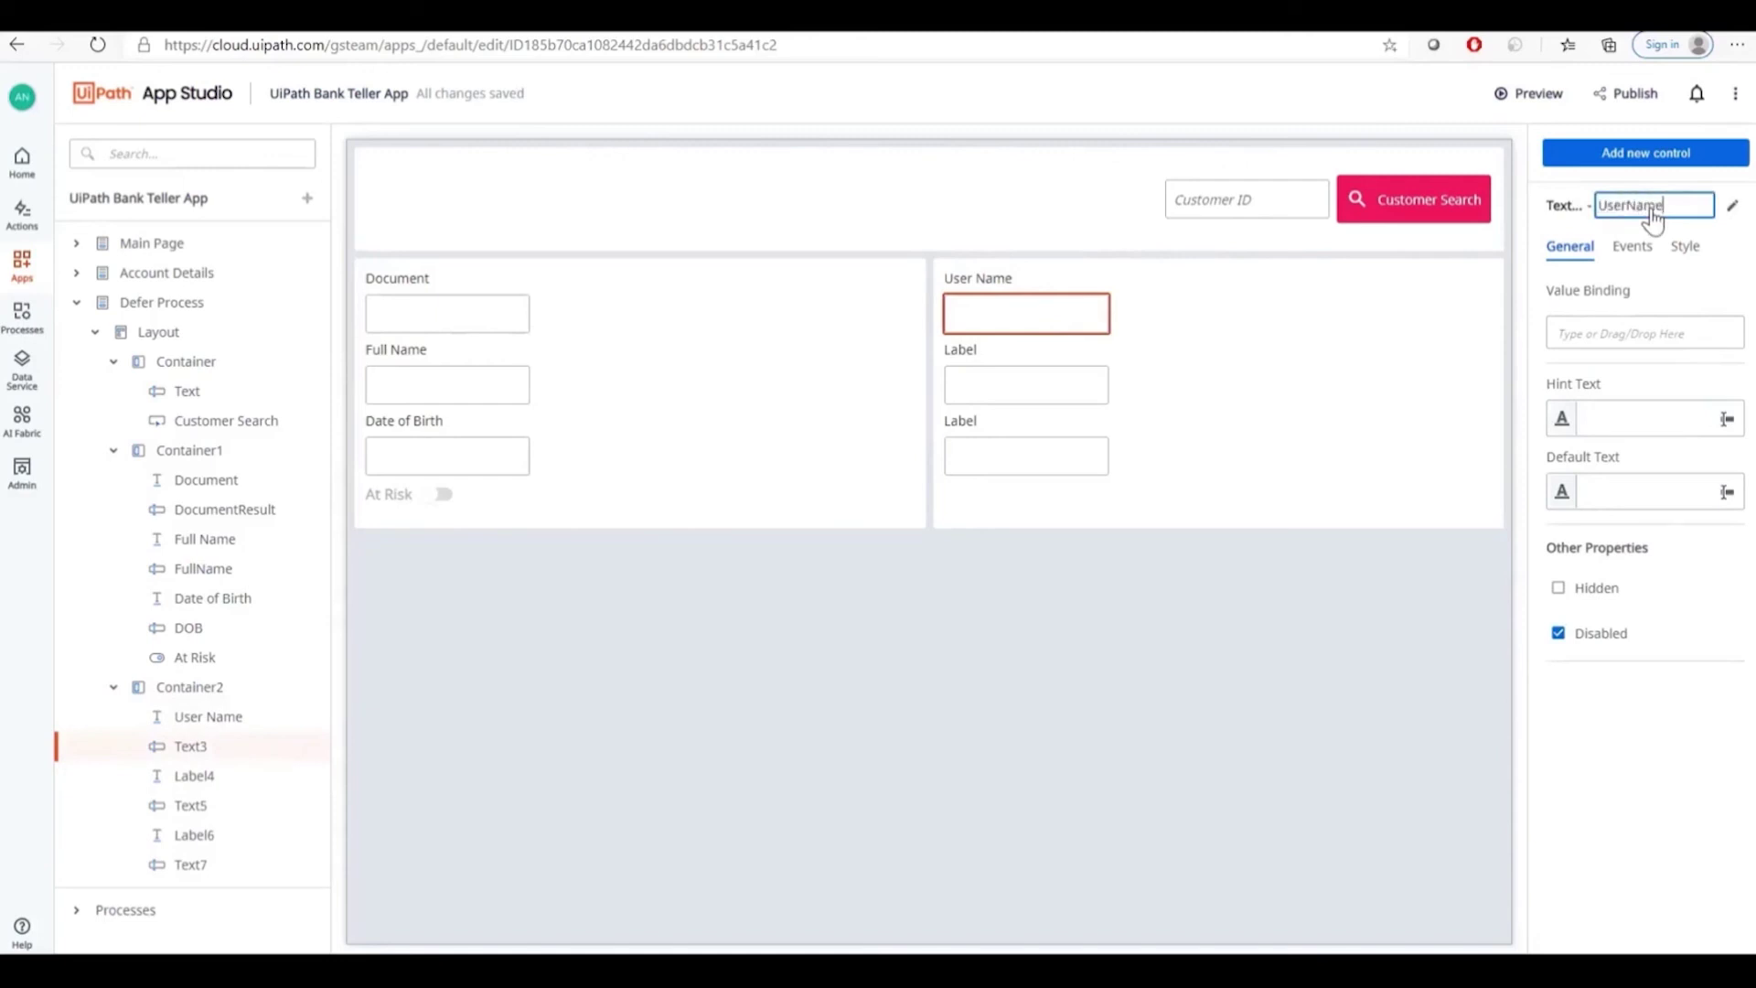
- Set the text of the second label in Container2 to Phone
click(1048, 383)
click(960, 348)
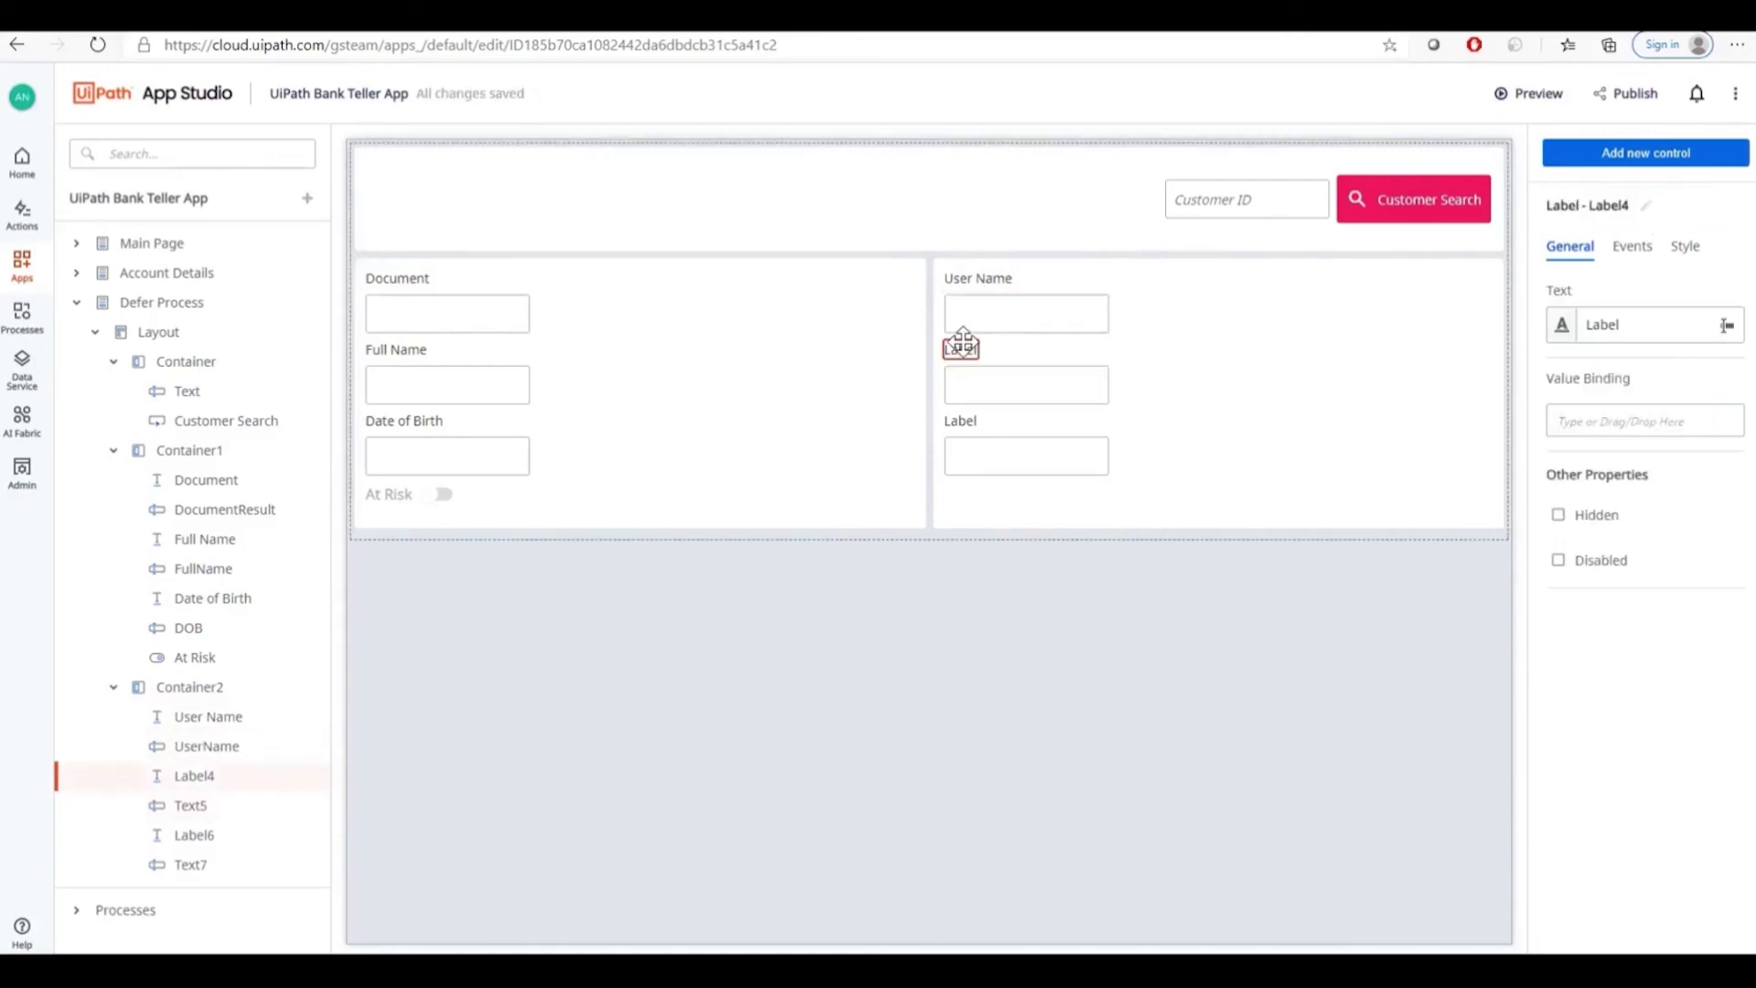
click(1505, 142)
double_click(1592, 320)
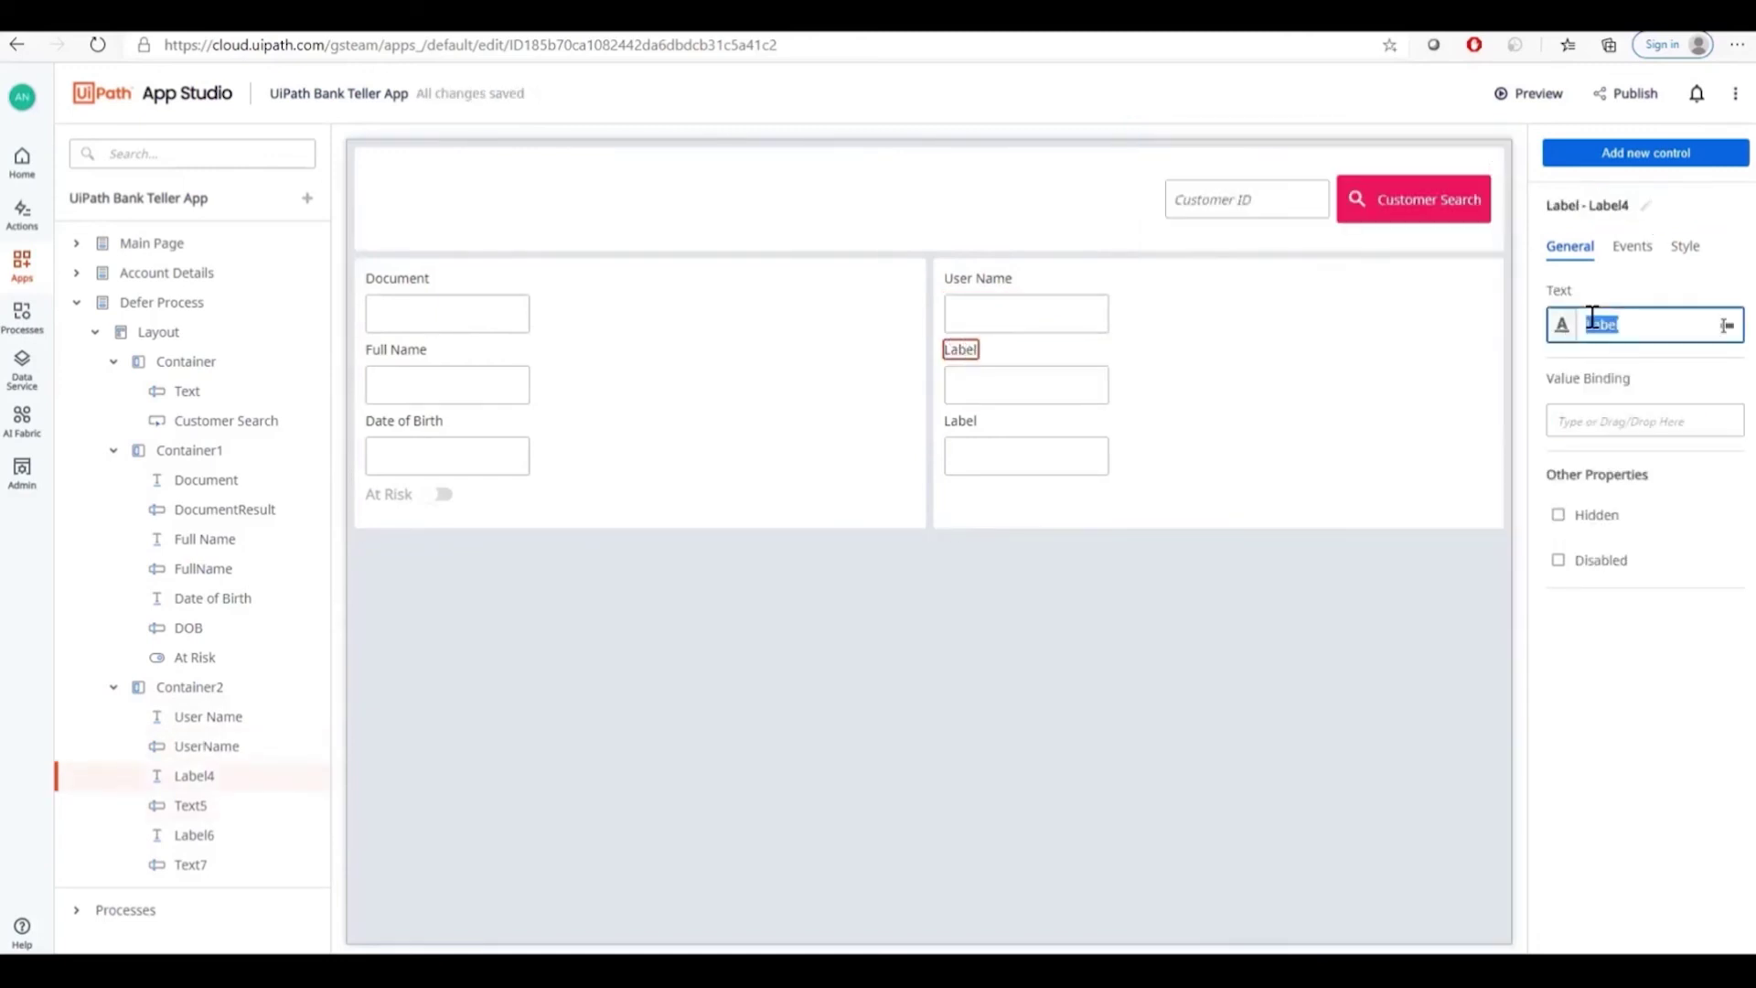
text(Phone)
click(1644, 207)
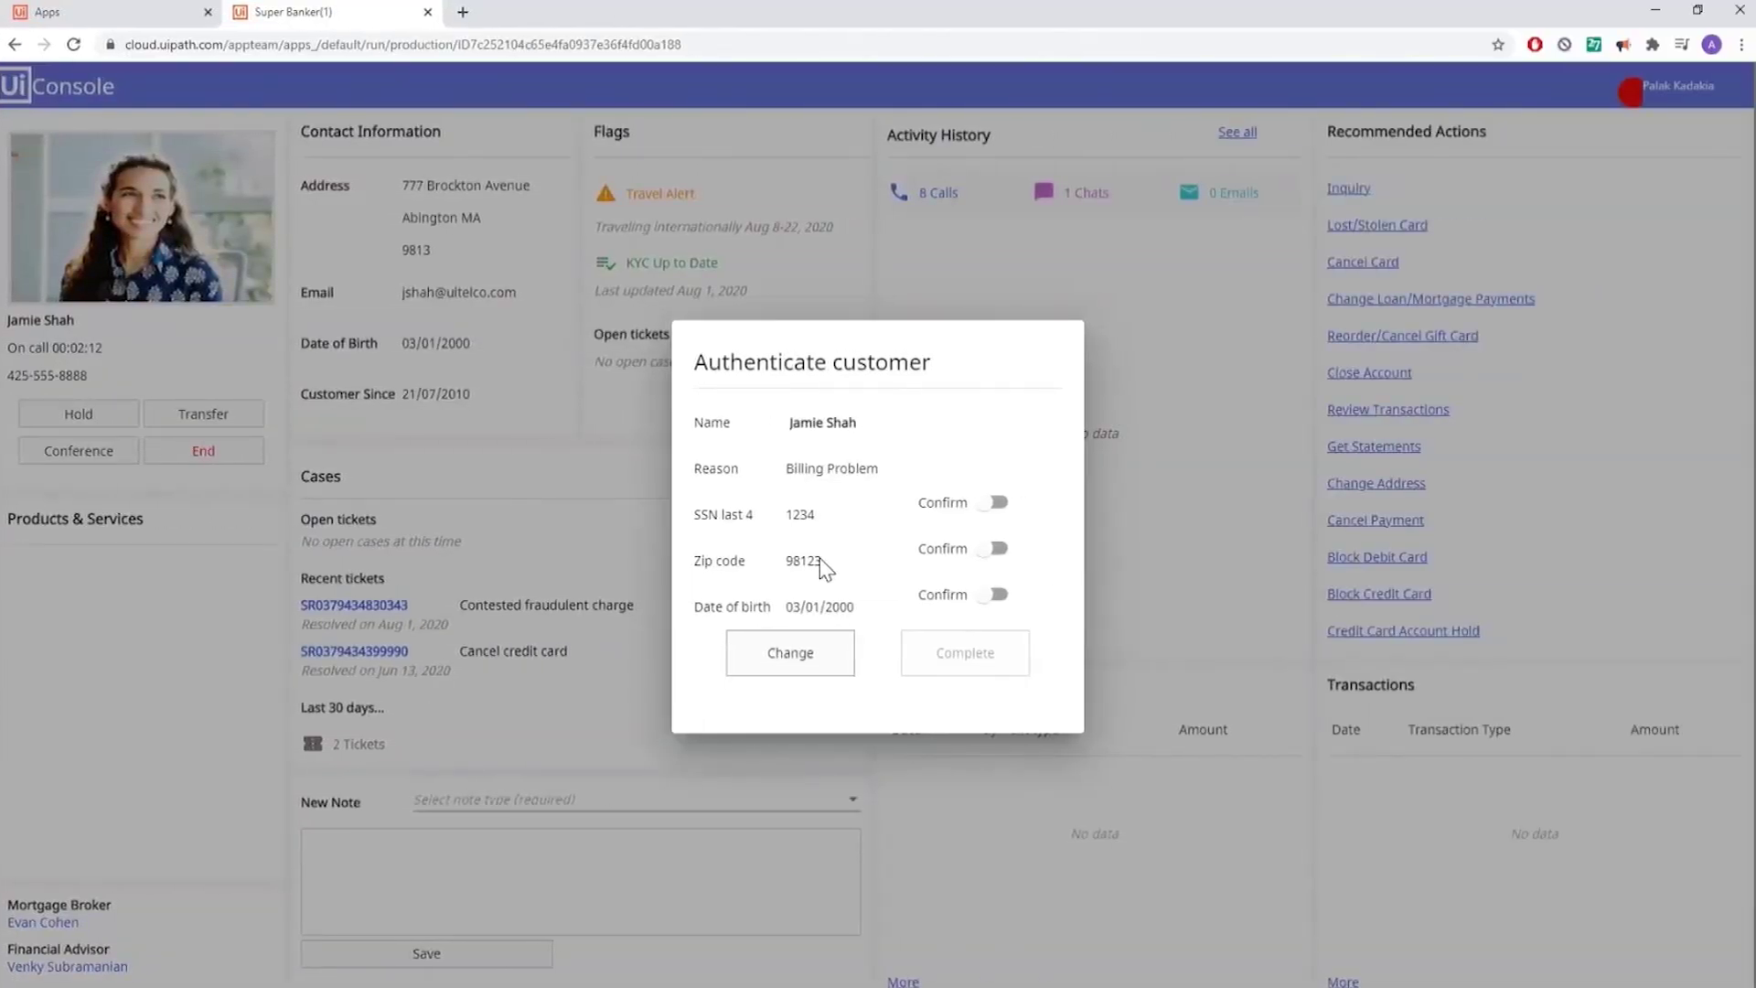
- Confirm the caller's zip code and date of birth in the Super Banker app and complete the customer authentication
click(995, 549)
click(995, 596)
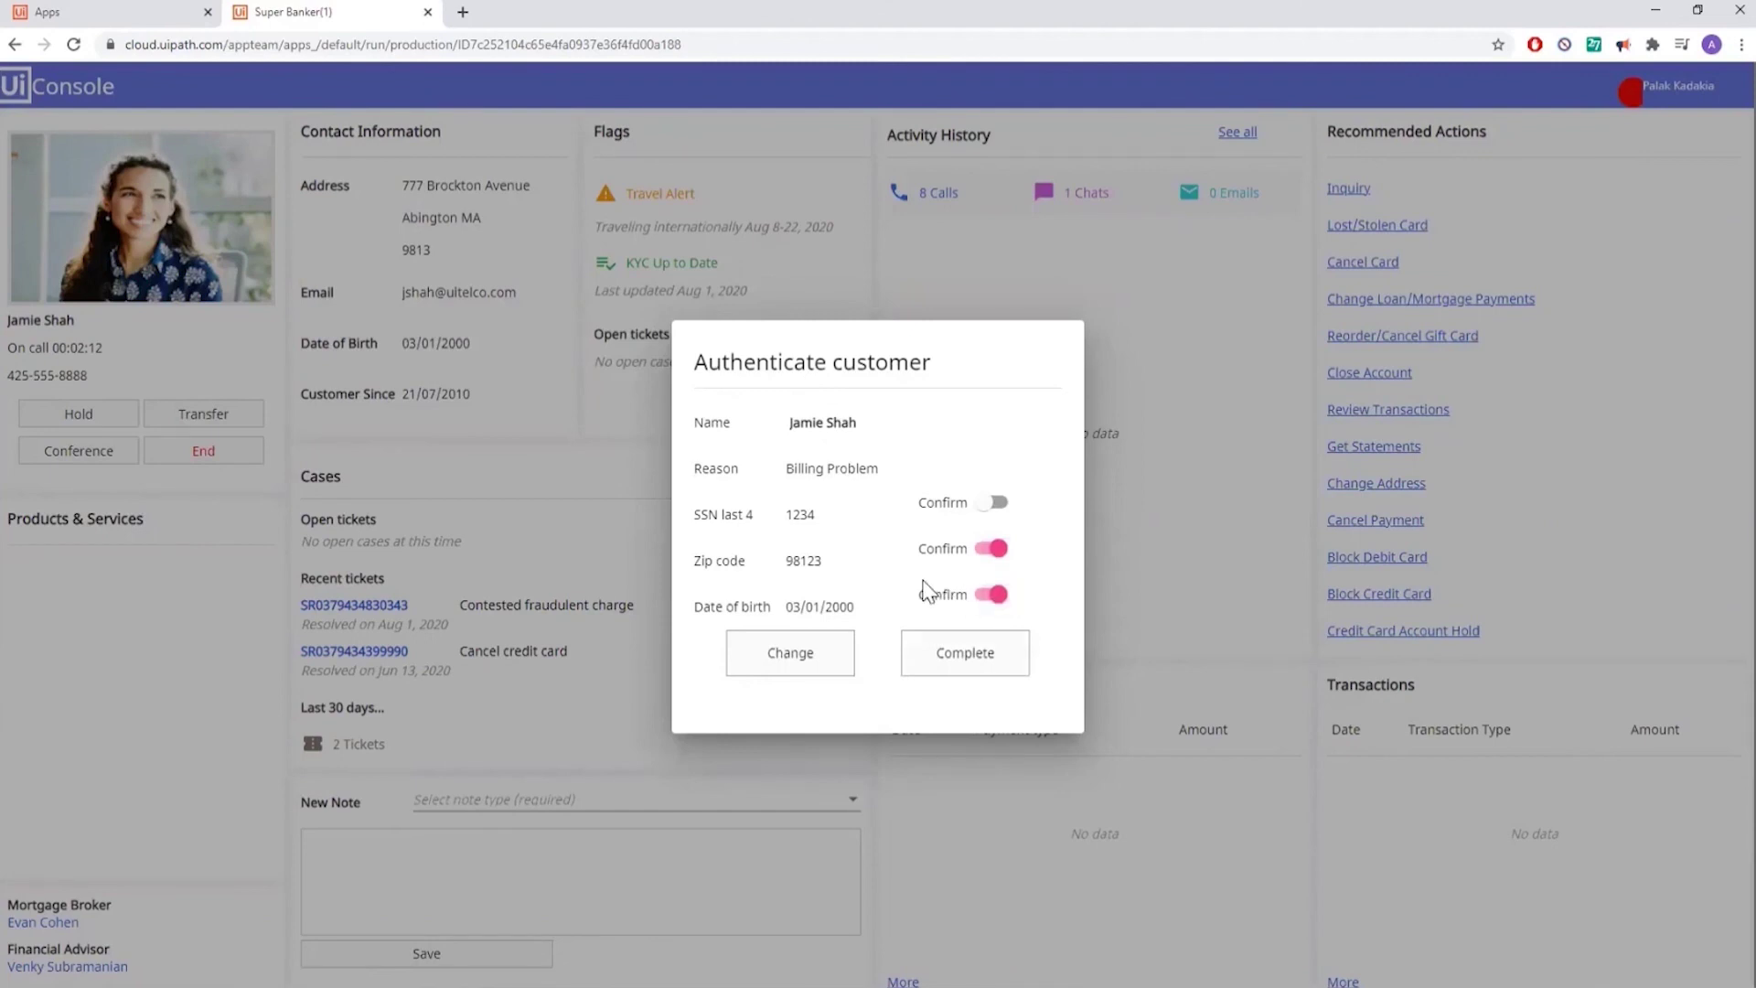
click(961, 653)
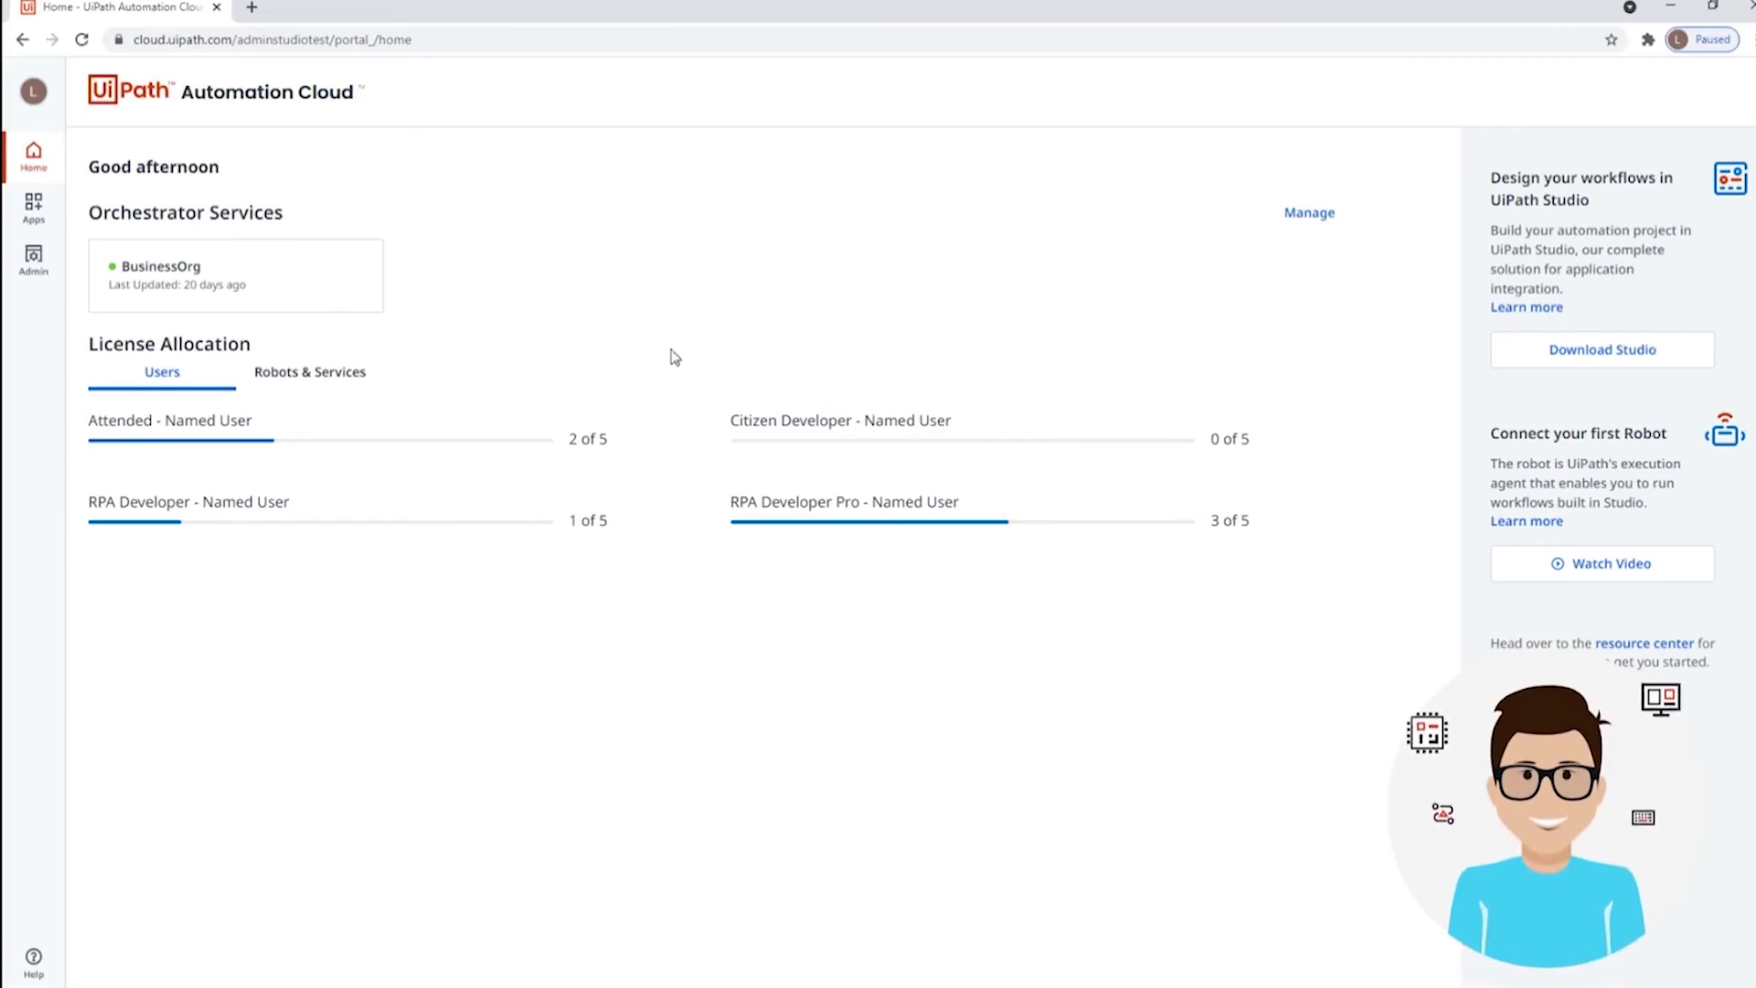
- In UiPath Automation Cloud administration, open the Automation Ops policy deployment settings for the BusinessOrg tenant
click(34, 264)
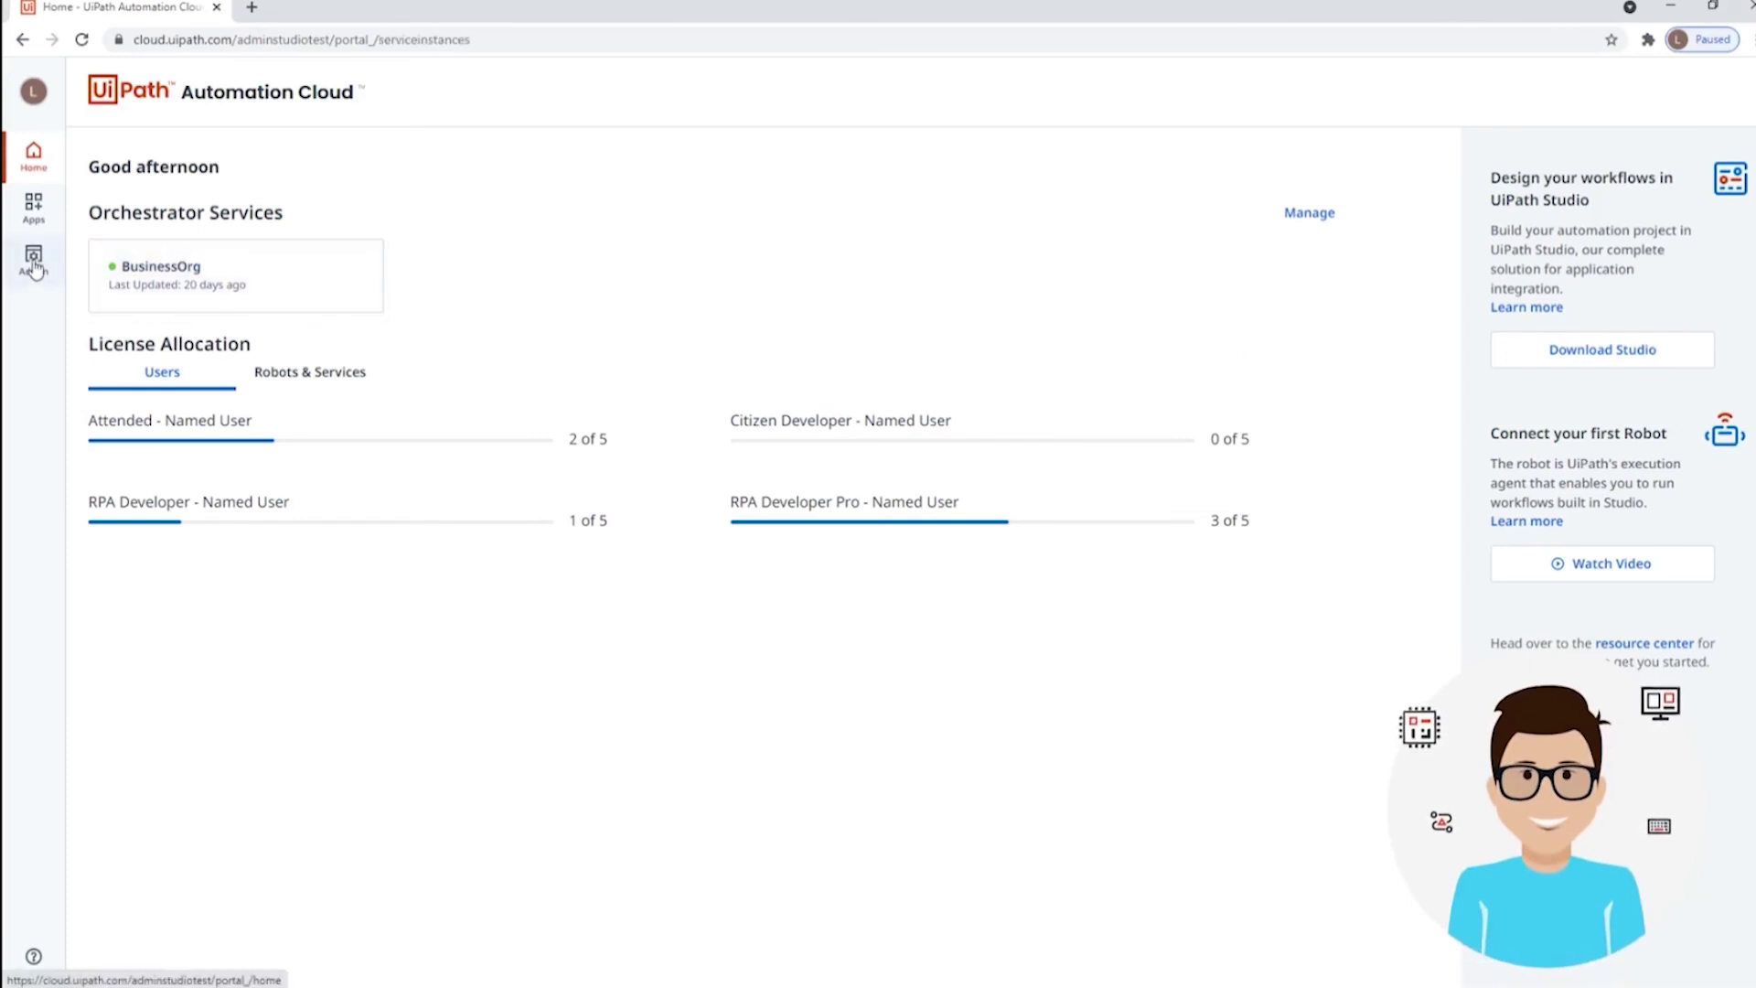
click(145, 328)
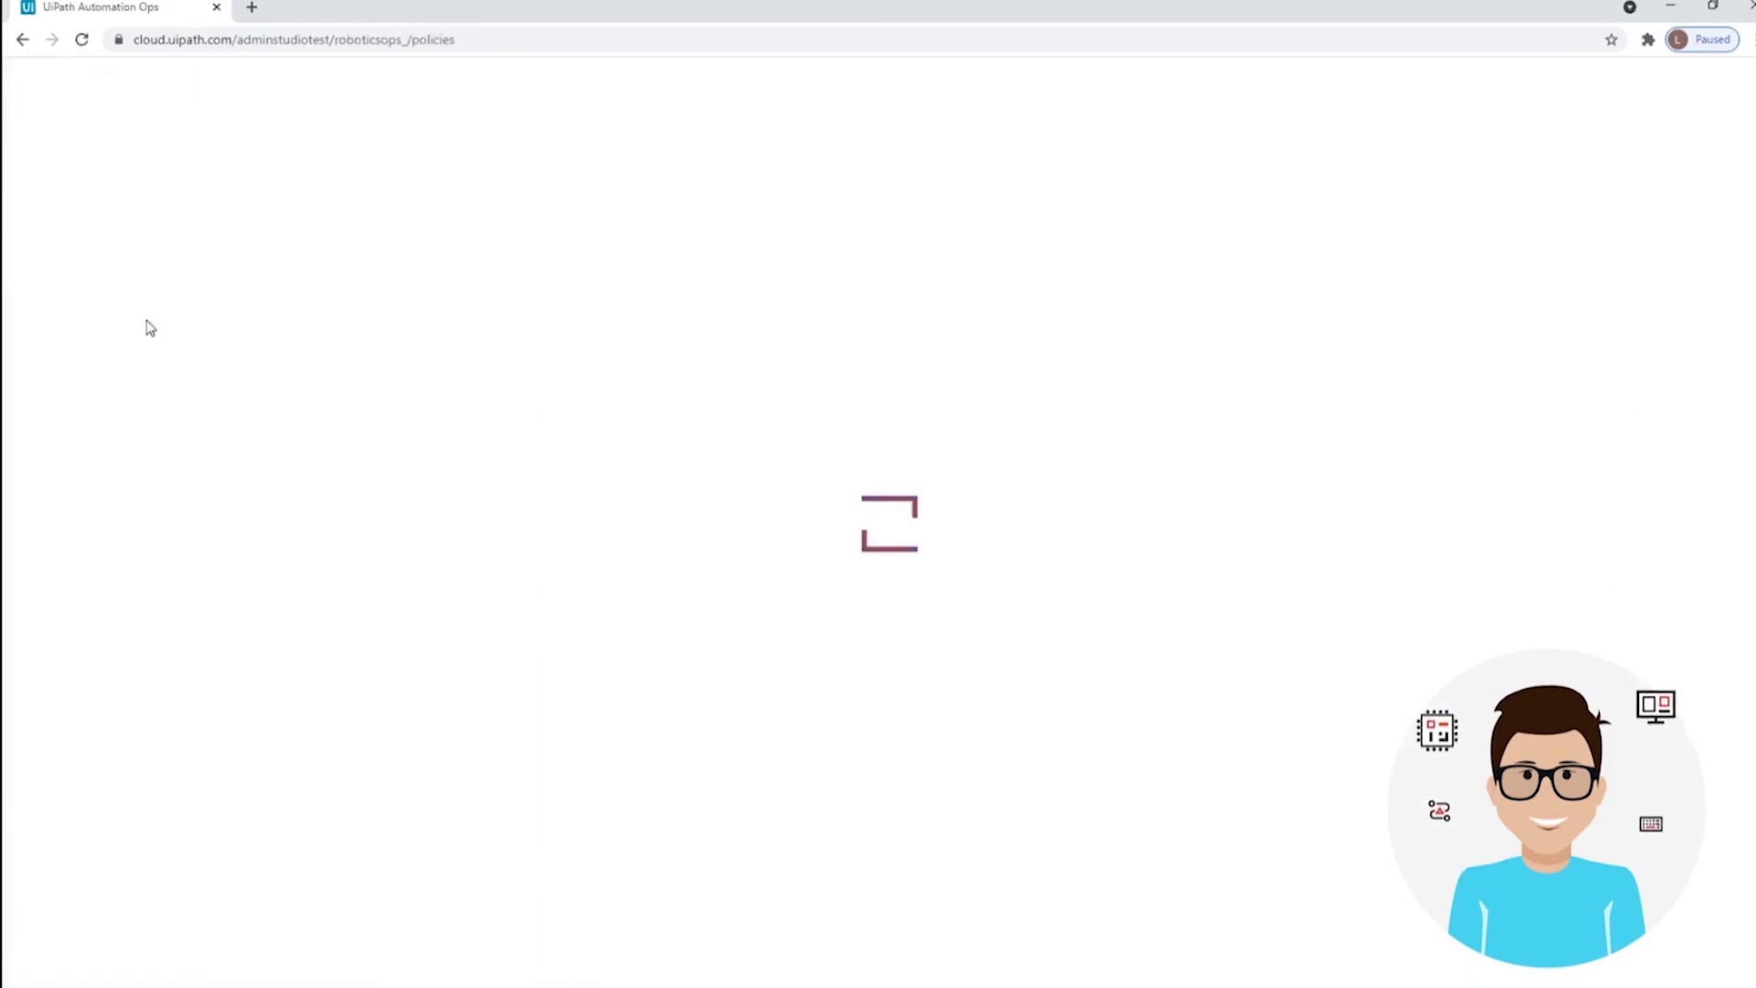
click(494, 188)
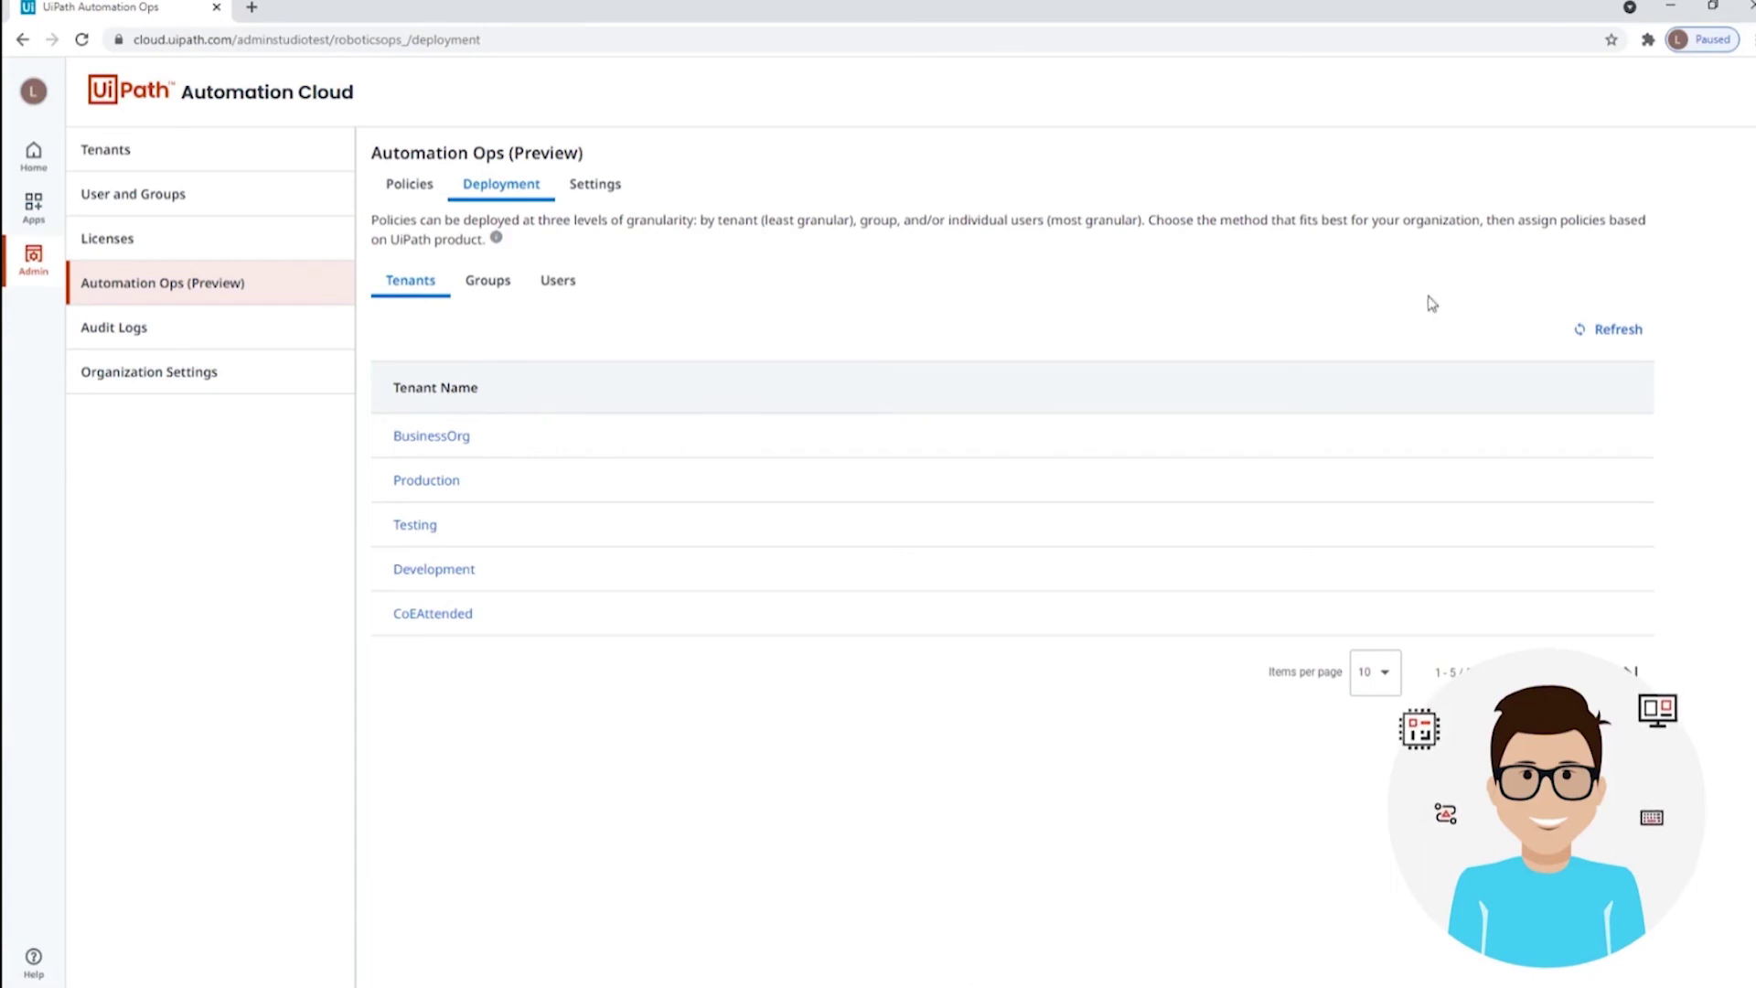
click(1590, 331)
click(431, 435)
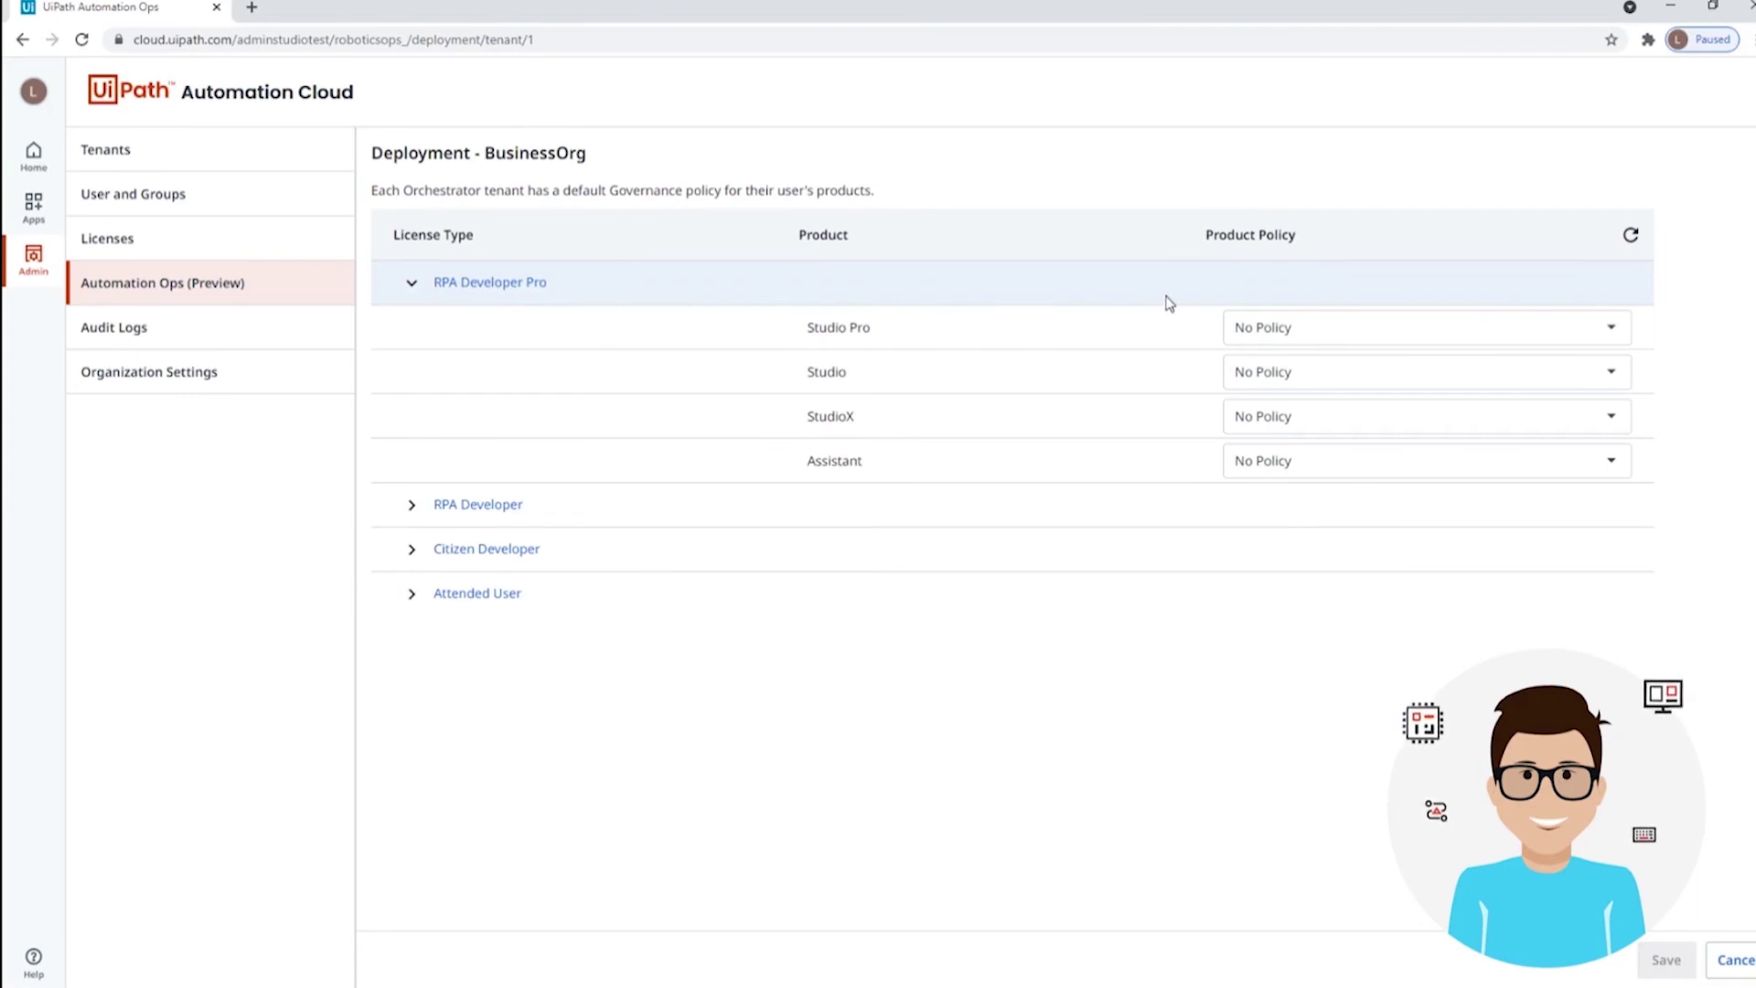
- Assign the Business Advanced policy to Studio under RPA Developer Pro and expand the RPA Developer and Citizen Developer product policies
click(1245, 383)
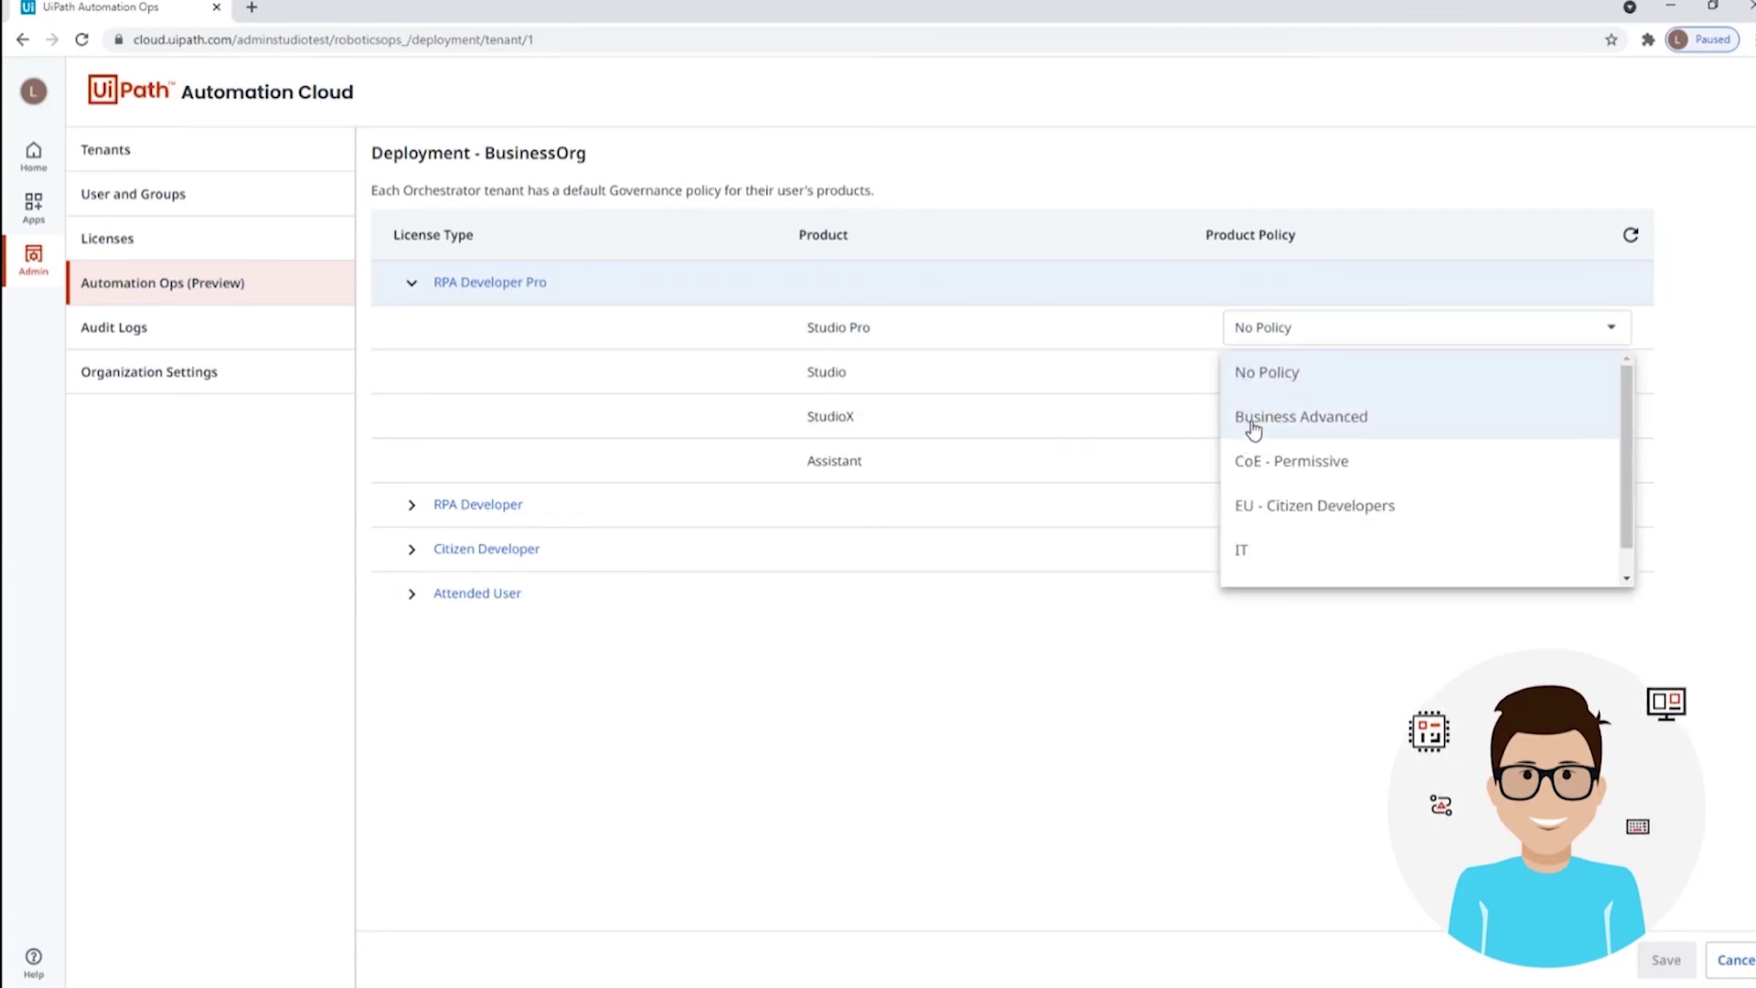
click(1243, 423)
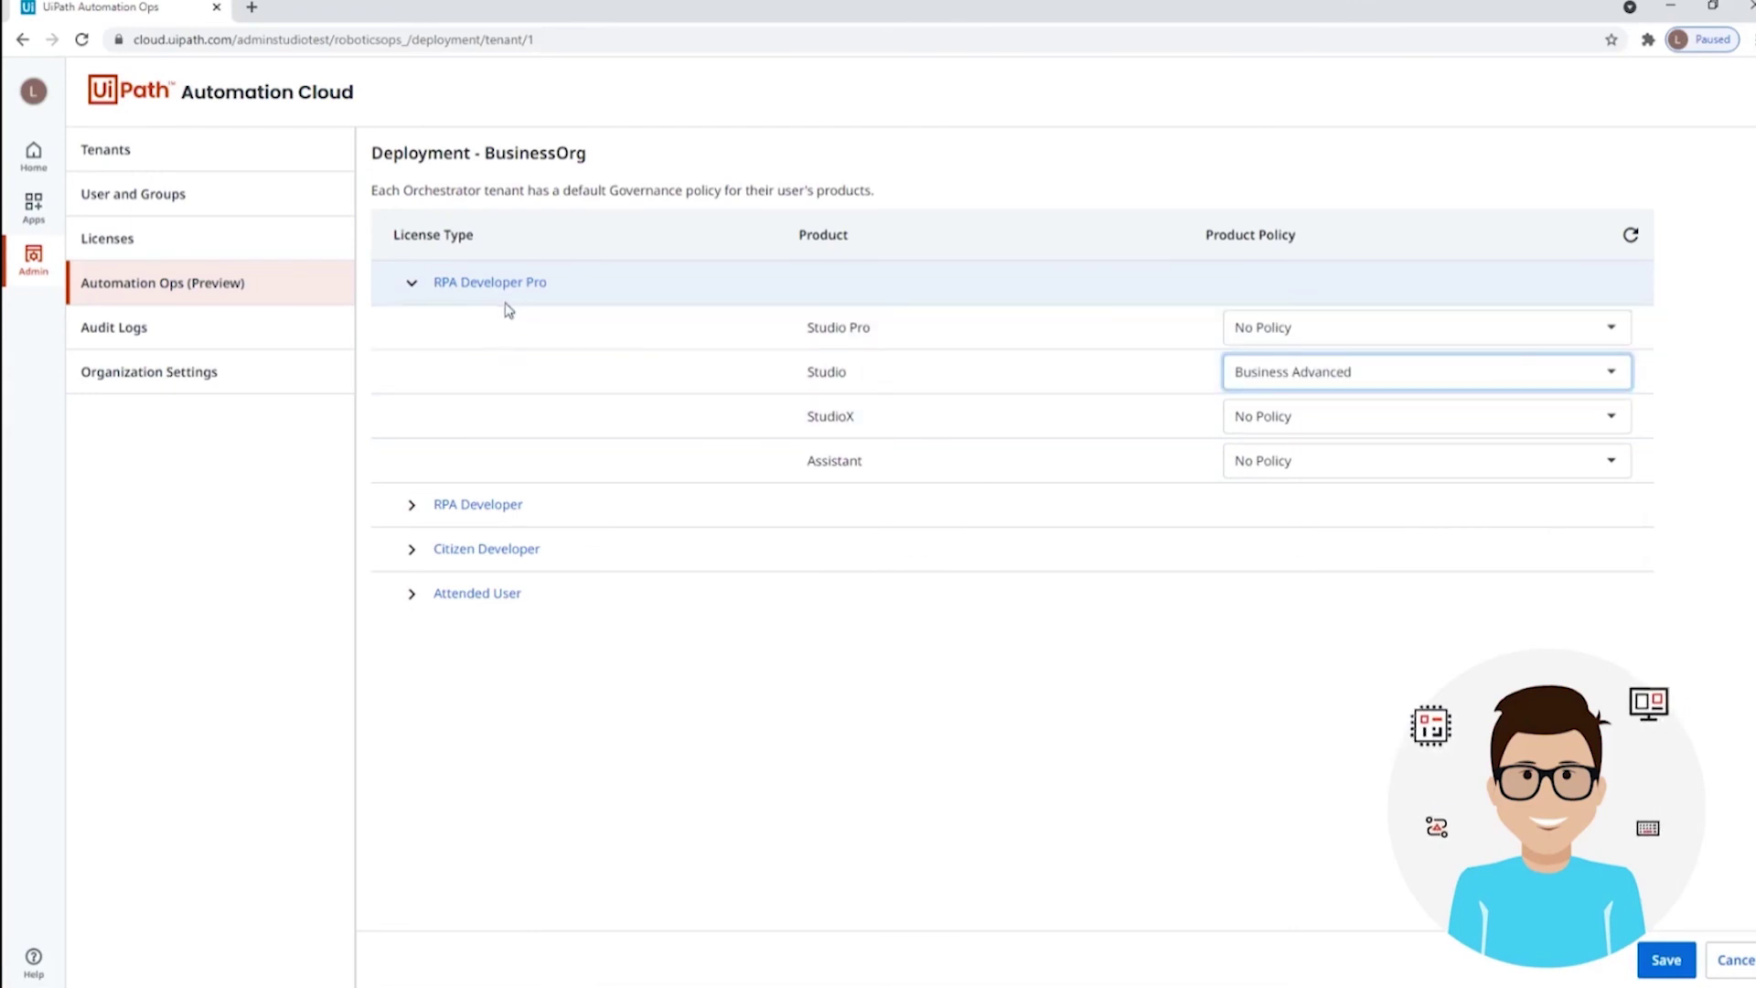
click(412, 506)
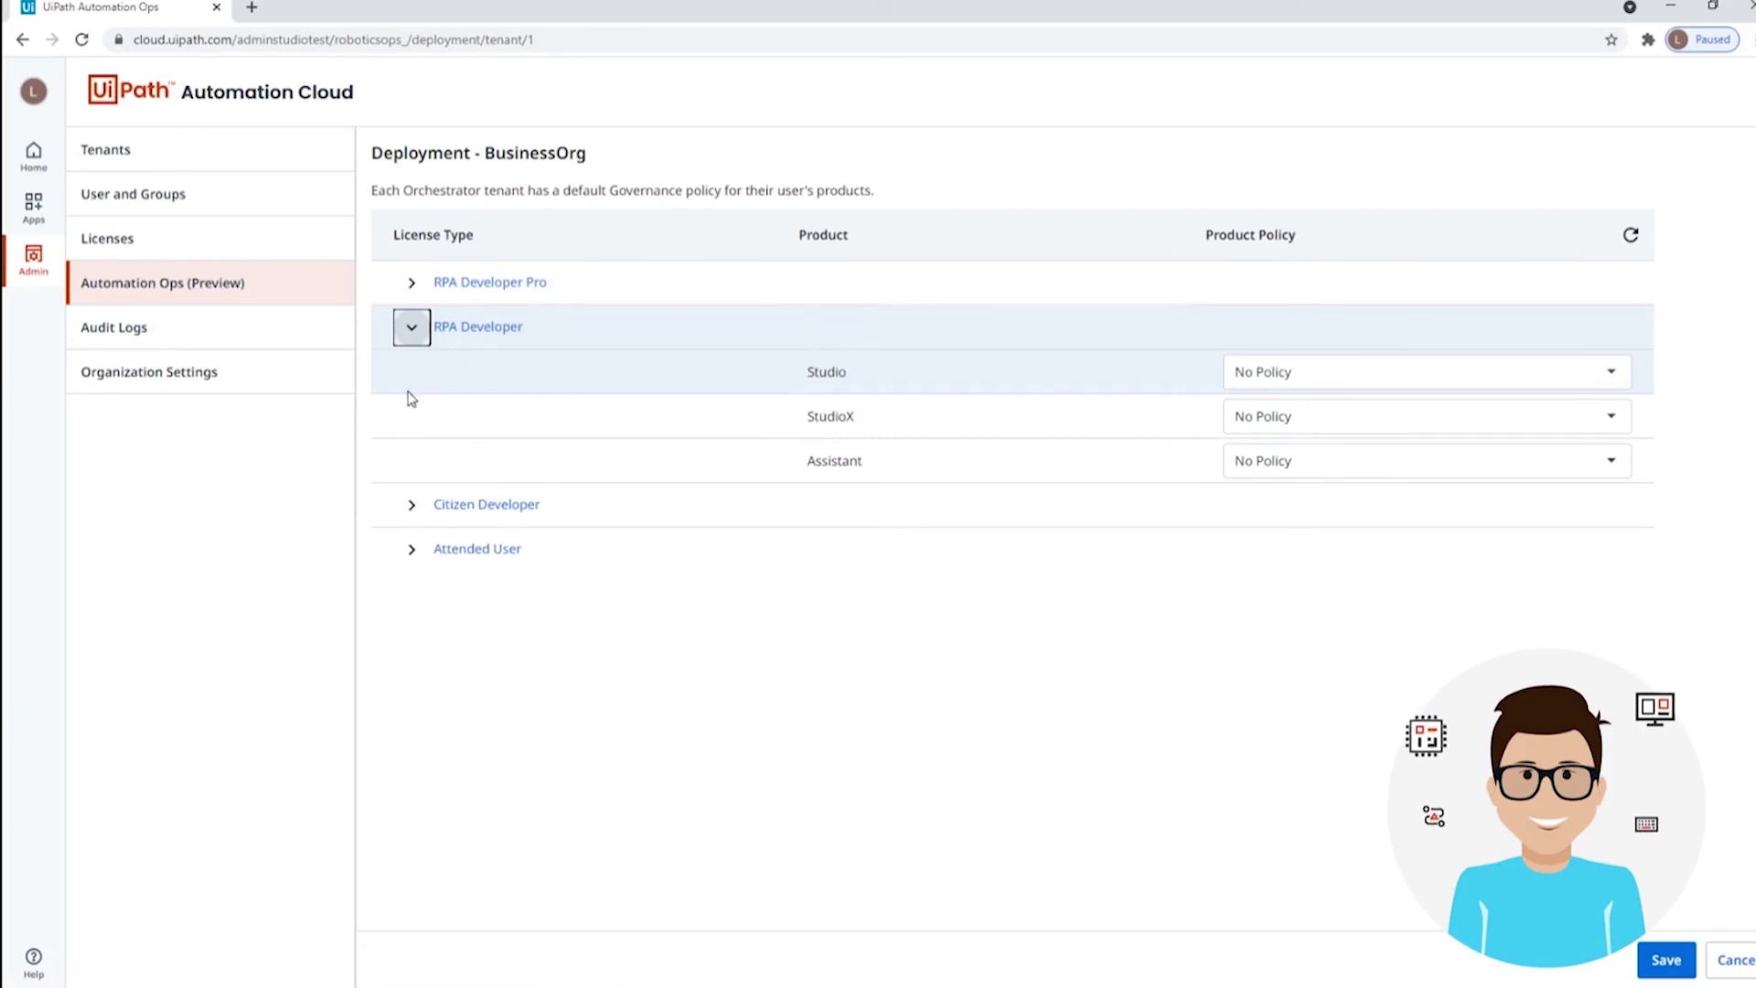
click(412, 507)
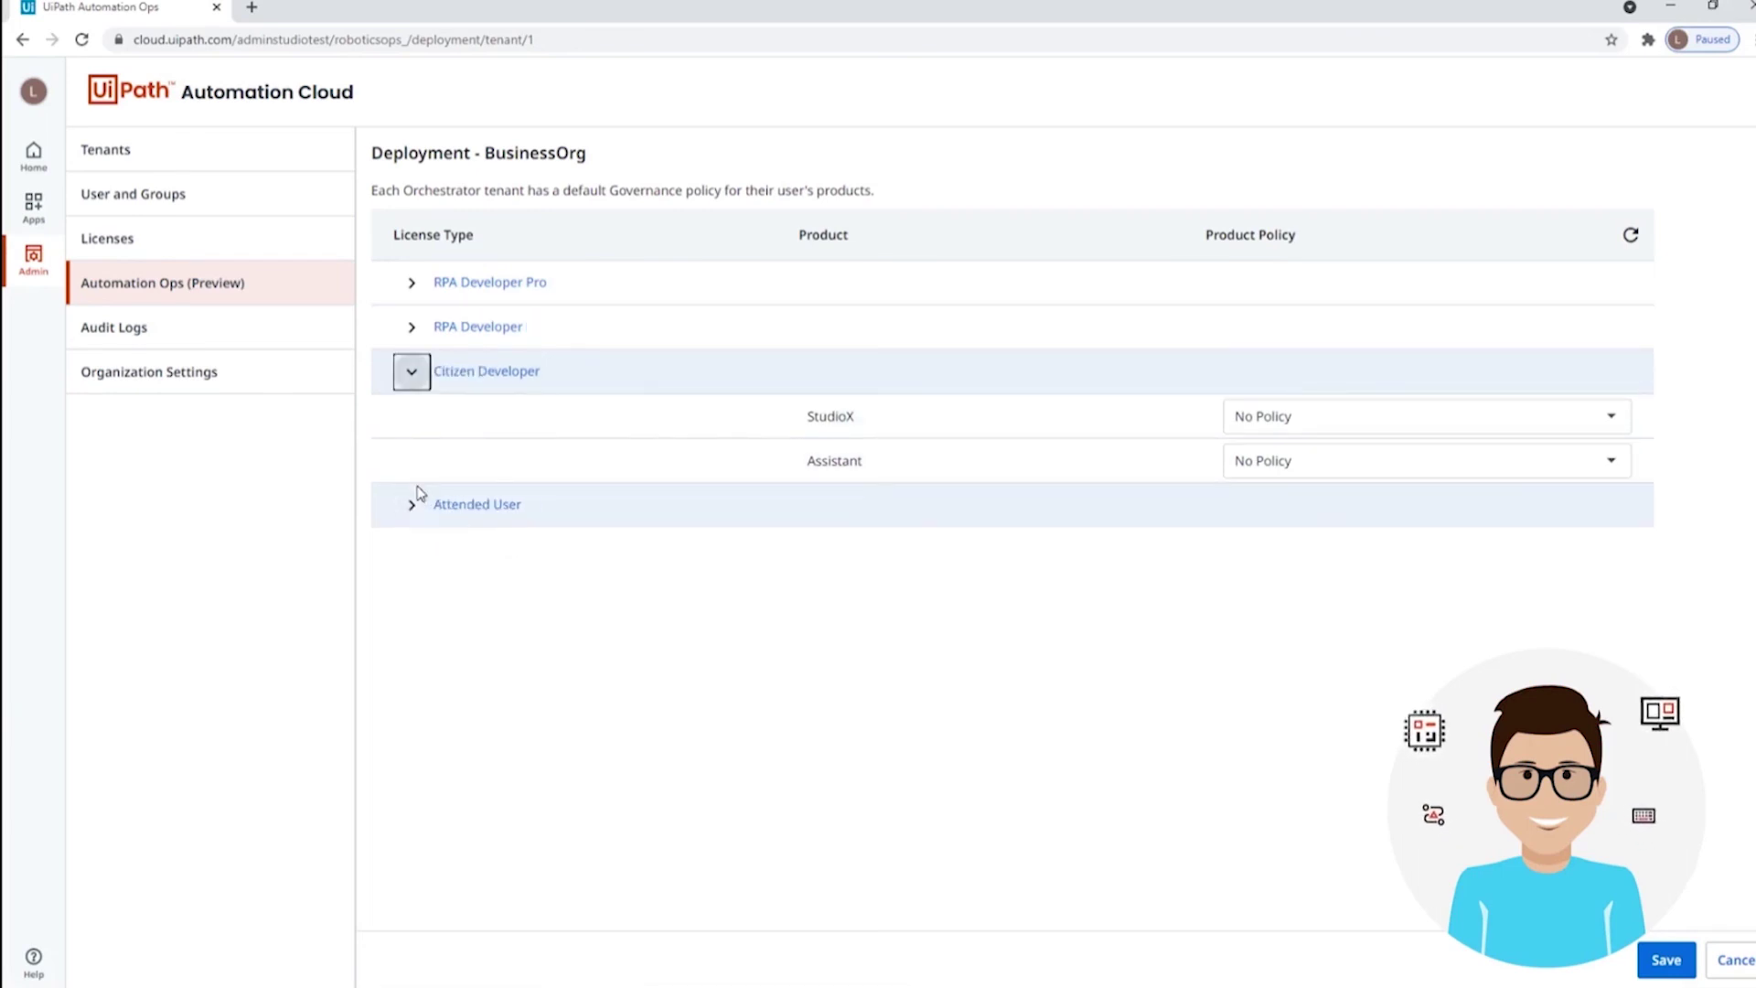